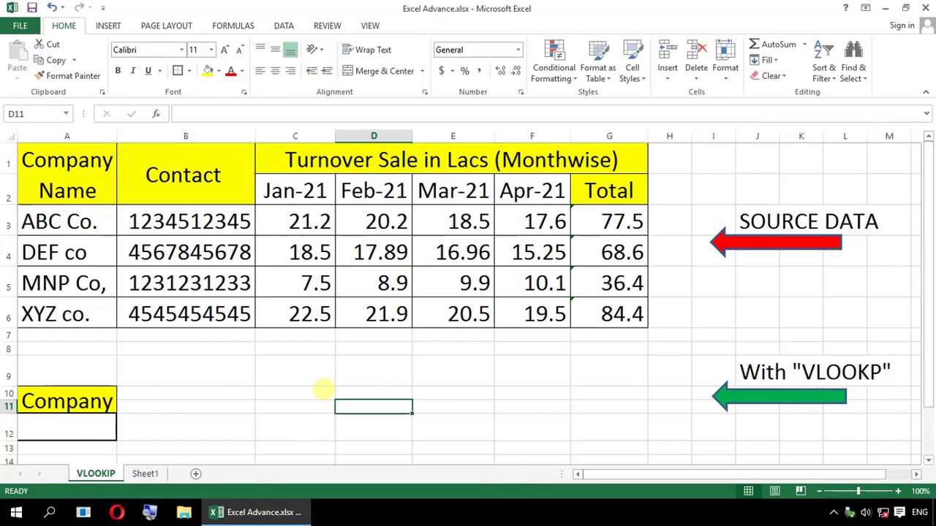
Step: Review the source table's company names, contact numbers and Jan-21 to Apr-21 month headers
{"action": "left_click_drag", "start_coordinate": [95, 152], "coordinate": [83, 310]}
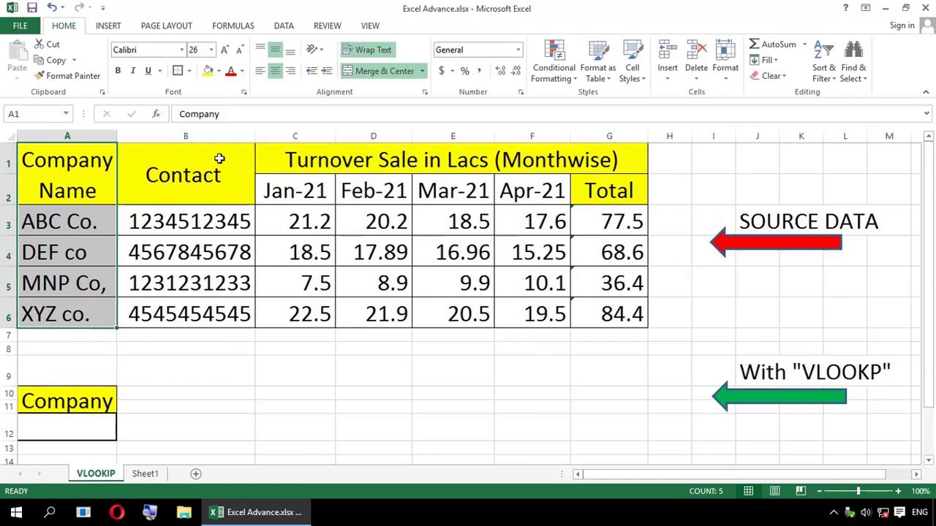
{"action": "left_click_drag", "start_coordinate": [219, 157], "coordinate": [220, 314]}
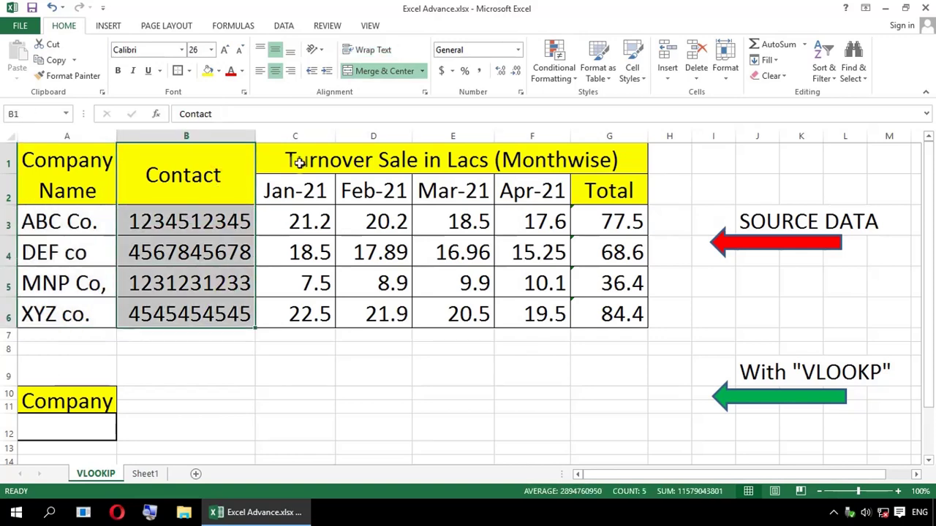
{"action": "left_click", "coordinate": [299, 162]}
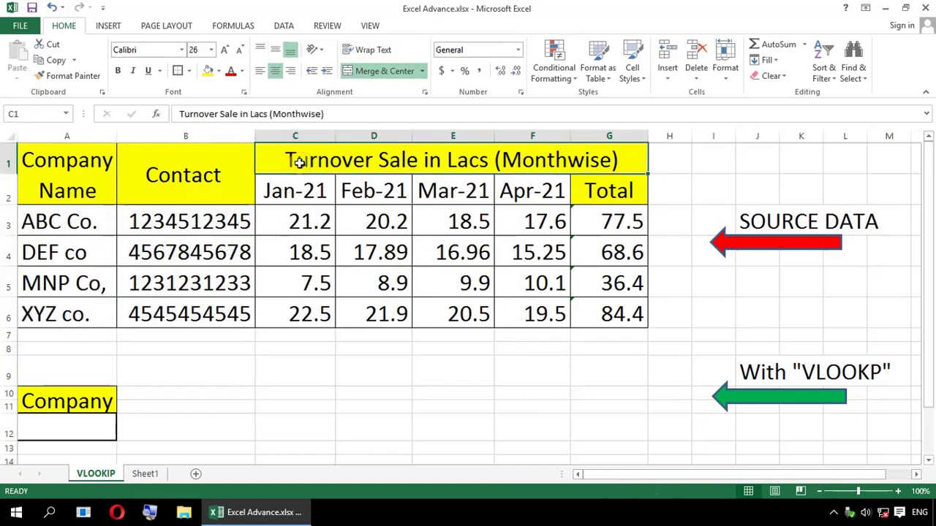
{"action": "left_click", "coordinate": [293, 189]}
{"action": "left_click", "coordinate": [356, 191]}
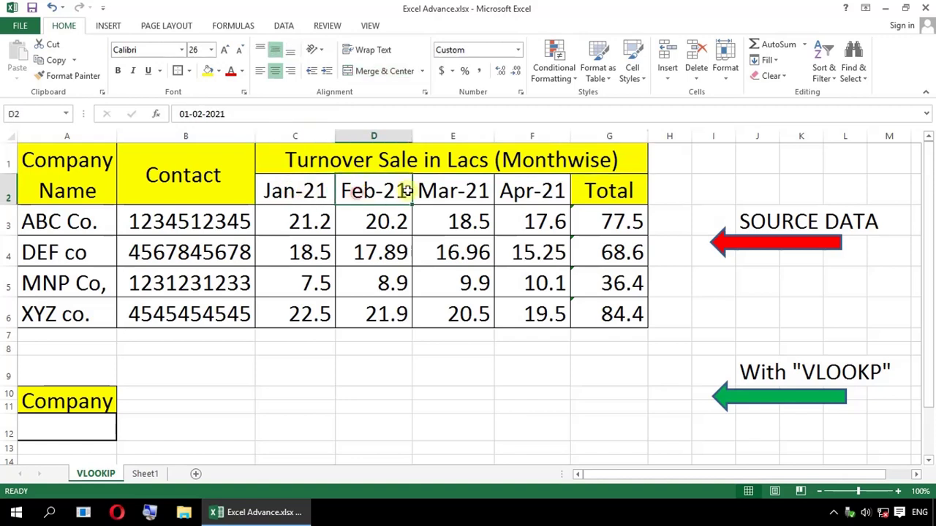
{"action": "left_click", "coordinate": [516, 191]}
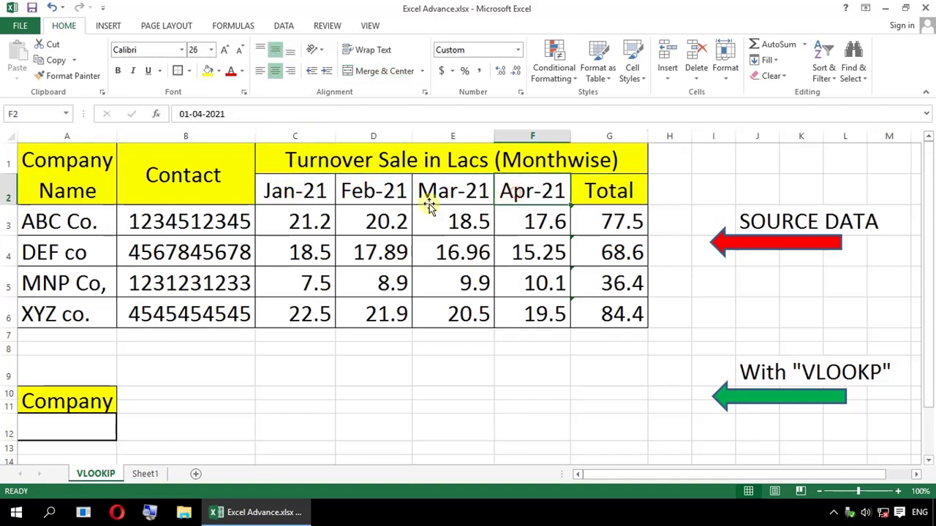
{"action": "left_click", "coordinate": [292, 192]}
{"action": "left_click", "coordinate": [386, 192]}
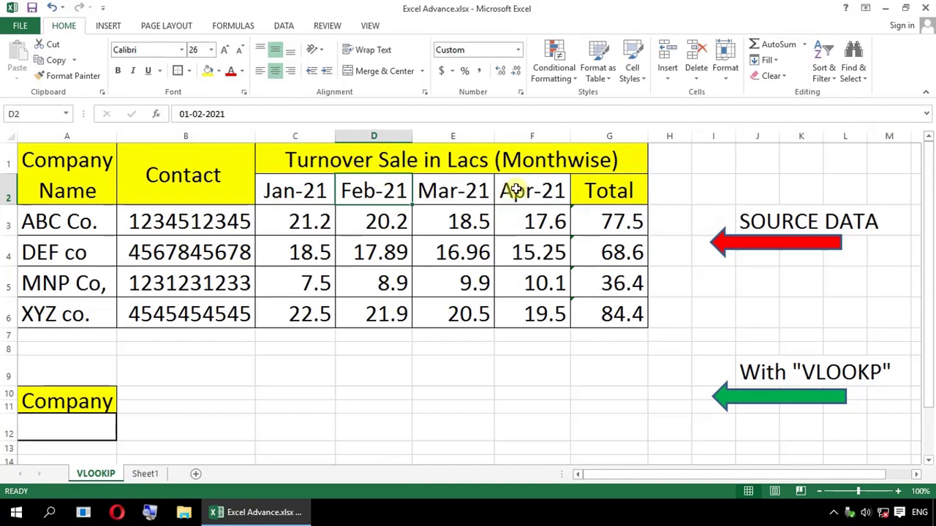
Step: Trace ABC Co.'s contact and monthly sales, the other companies, and the whole A1:G6 table
{"action": "left_click", "coordinate": [106, 213]}
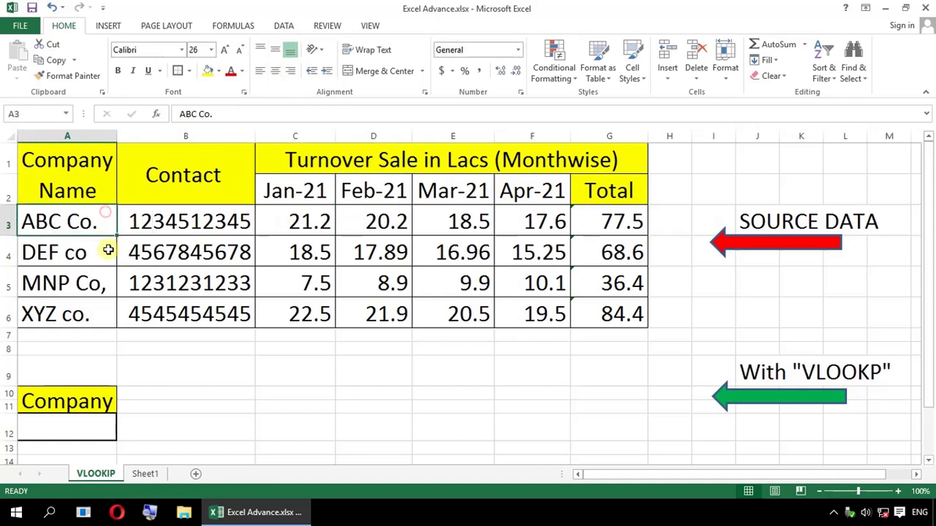
{"action": "left_click", "coordinate": [199, 212]}
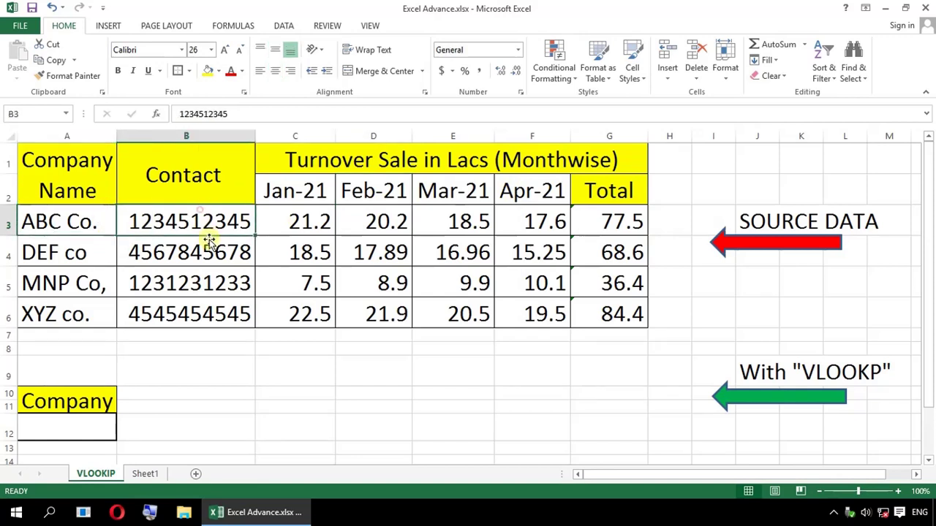
{"action": "left_click", "coordinate": [311, 218]}
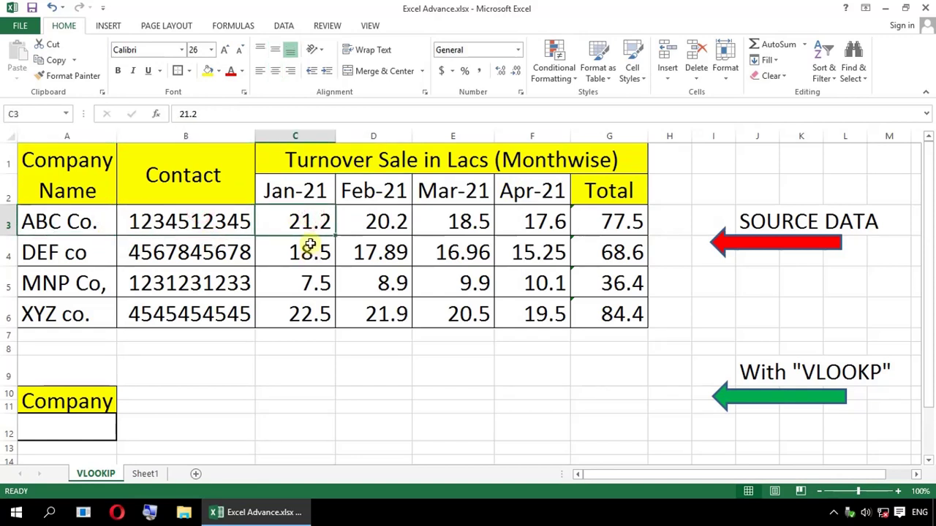
{"action": "left_click", "coordinate": [317, 182]}
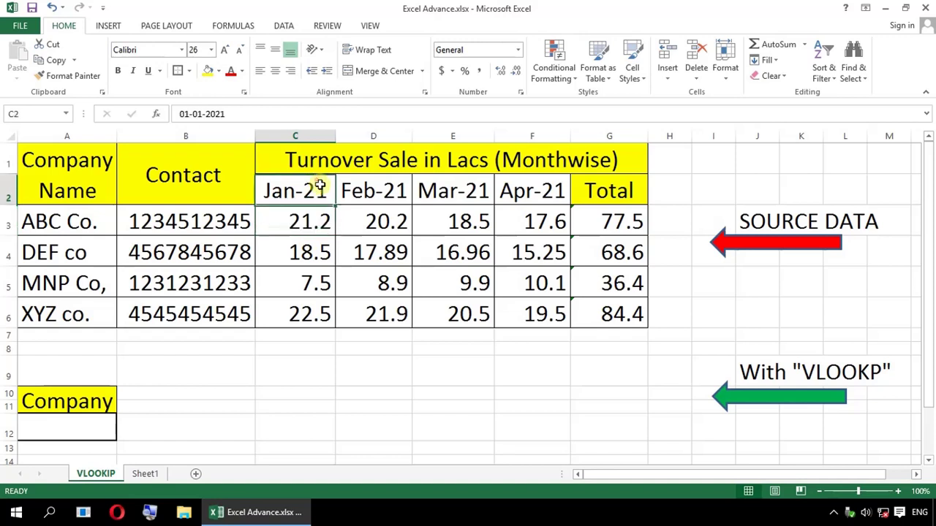
{"action": "left_click", "coordinate": [398, 188]}
{"action": "left_click", "coordinate": [399, 219]}
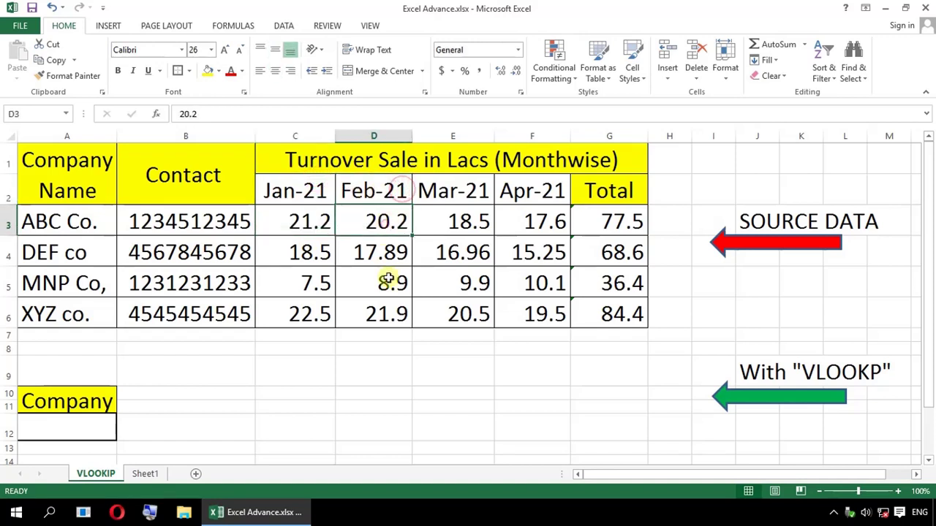
{"action": "left_click", "coordinate": [476, 190]}
{"action": "left_click", "coordinate": [508, 192]}
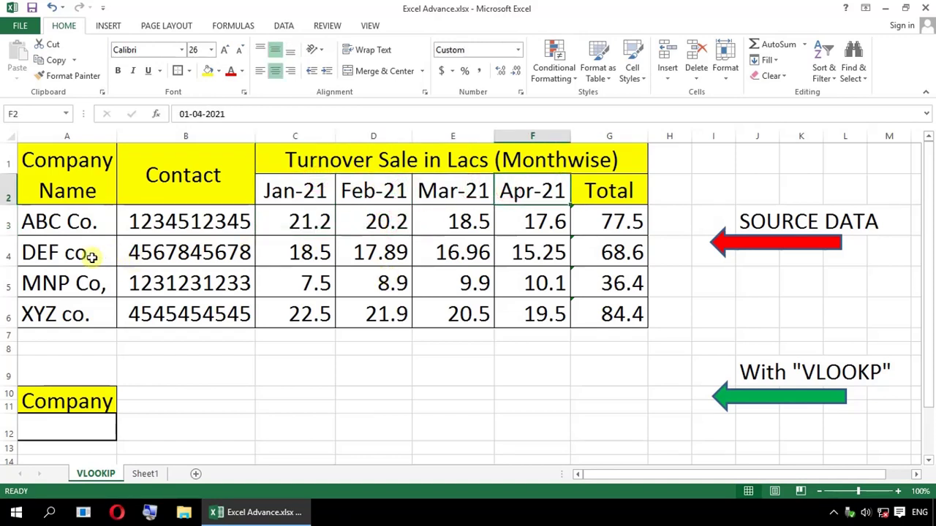
{"action": "left_click", "coordinate": [86, 251]}
{"action": "left_click", "coordinate": [90, 283]}
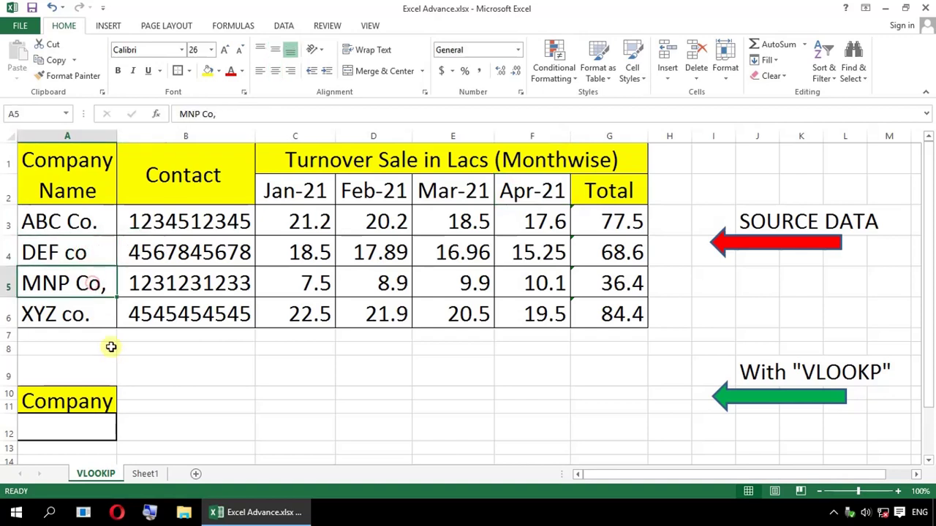
{"action": "key", "text": "Down"}
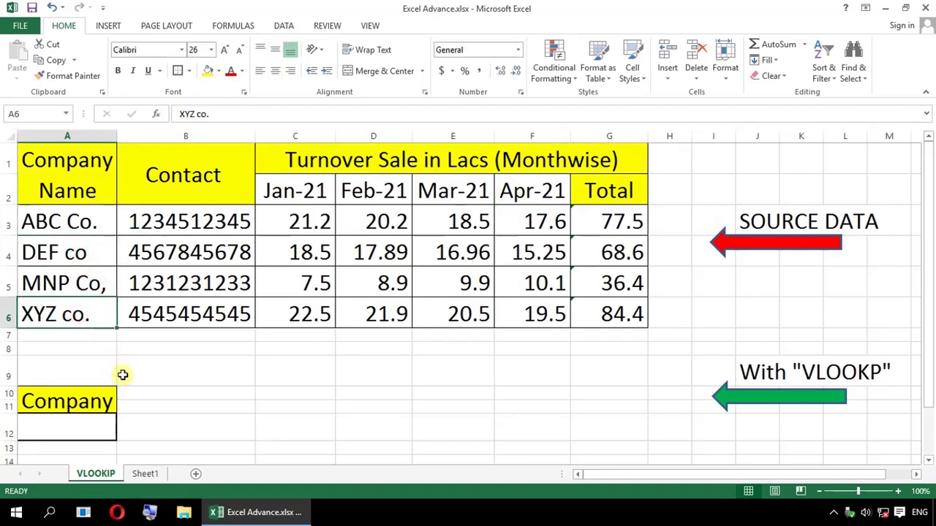
{"action": "mouse_move", "coordinate": [95, 159]}
{"action": "left_mouse_down"}
{"action": "mouse_move", "coordinate": [186, 223]}
{"action": "mouse_move", "coordinate": [550, 309]}
{"action": "left_mouse_up"}
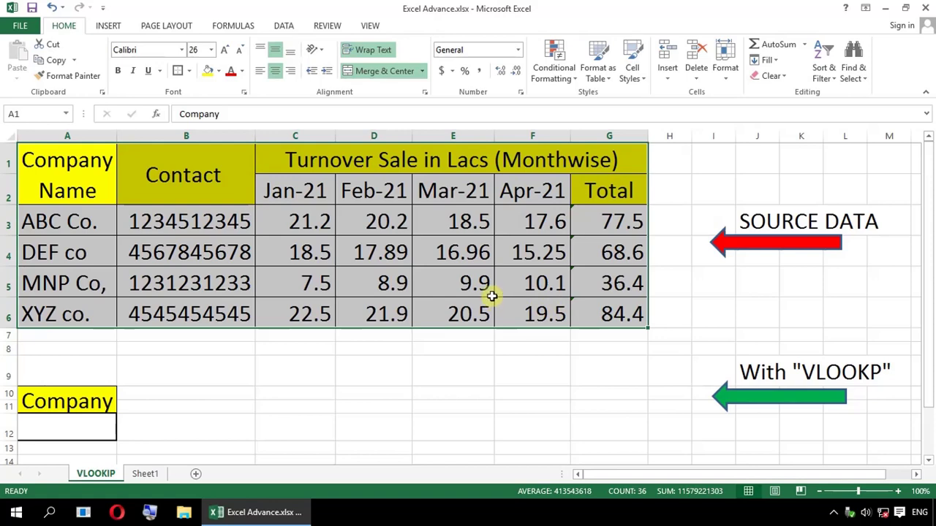
{"action": "scroll", "coordinate": [493, 298], "scroll_direction": "down", "scroll_amount": 1}
{"action": "scroll", "coordinate": [493, 297], "scroll_direction": "up", "scroll_amount": 1}
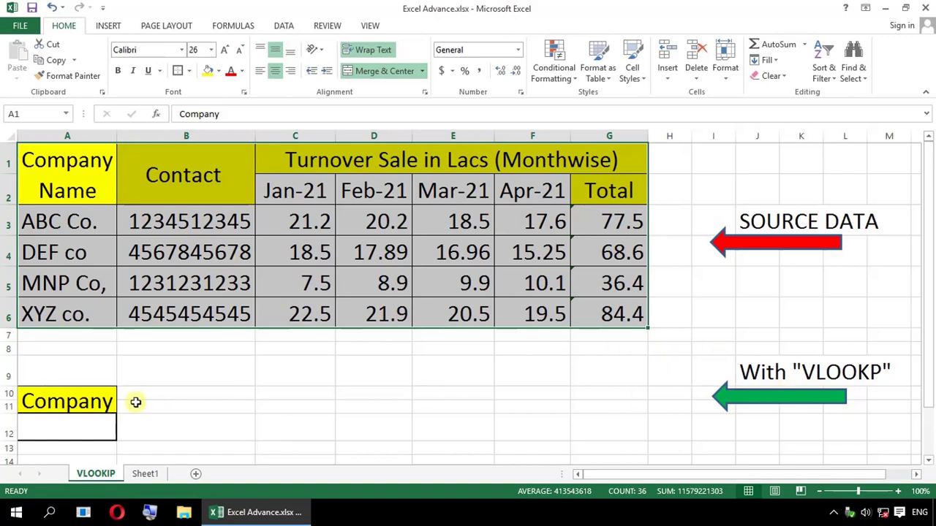
Step: In B12, begin =vlookup( using A12 as lookup value and A1:G6 as table array
{"action": "left_click", "coordinate": [88, 422]}
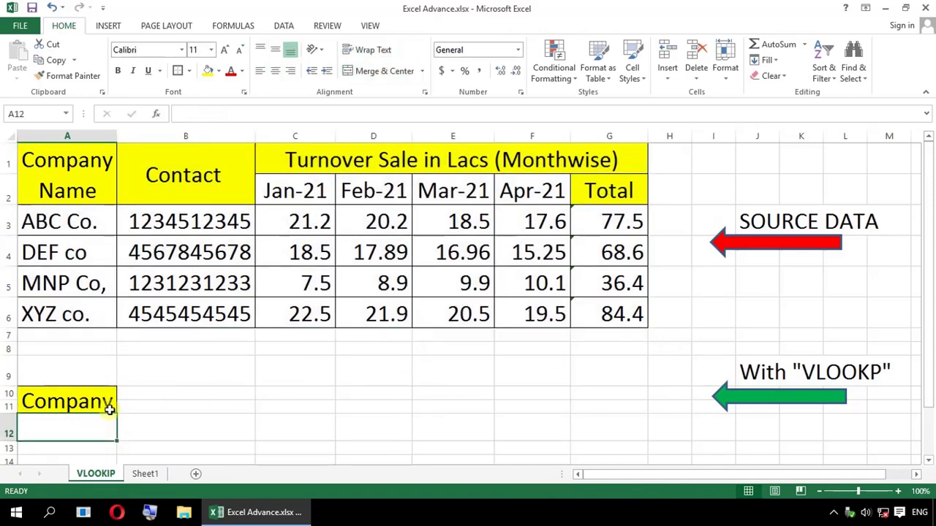
{"action": "left_click", "coordinate": [179, 429]}
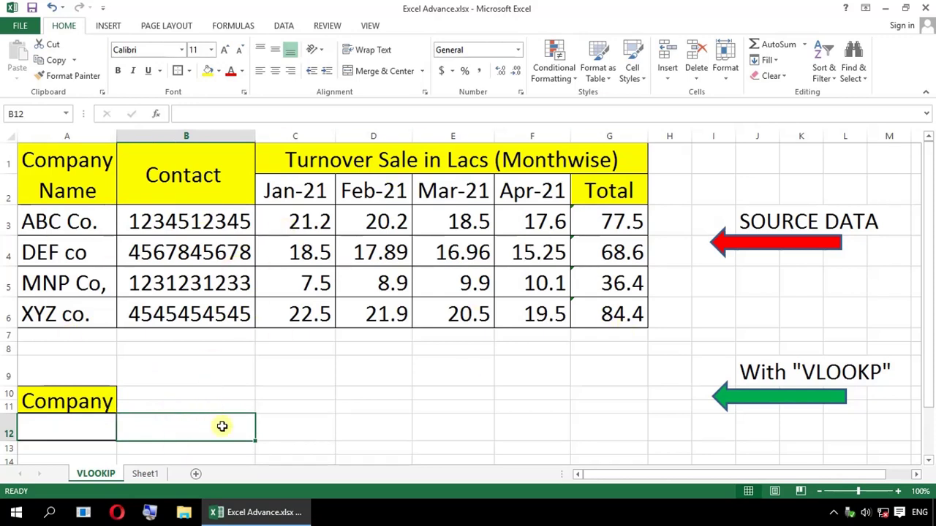
{"action": "key", "text": "Left"}
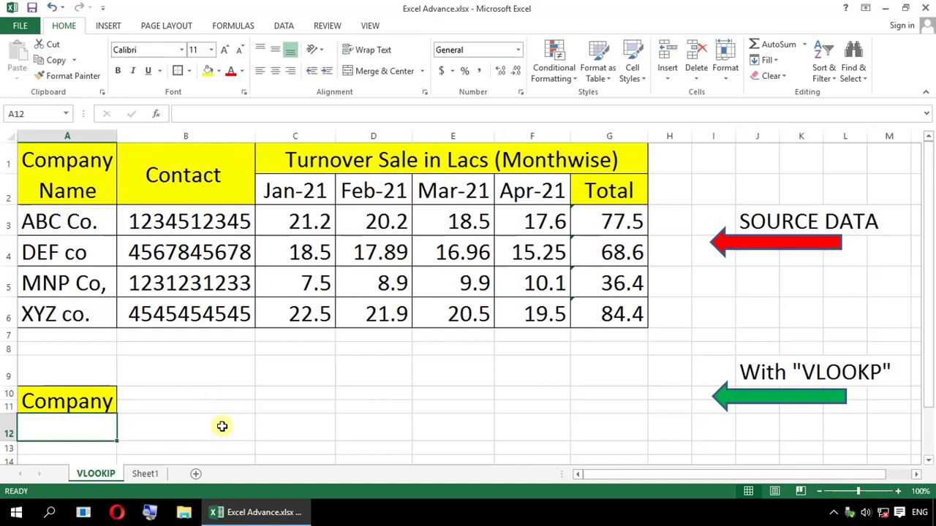
{"action": "left_click", "coordinate": [222, 426]}
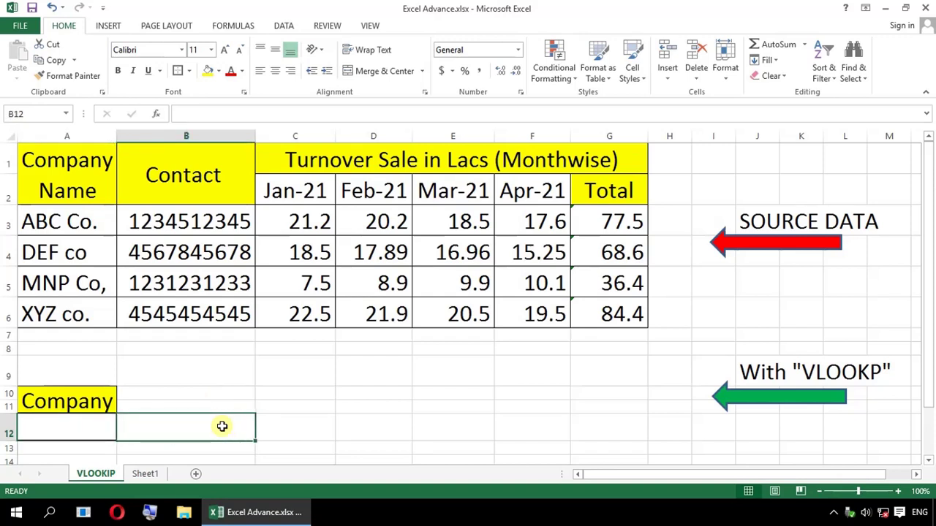
{"action": "type", "text": "=vl"}
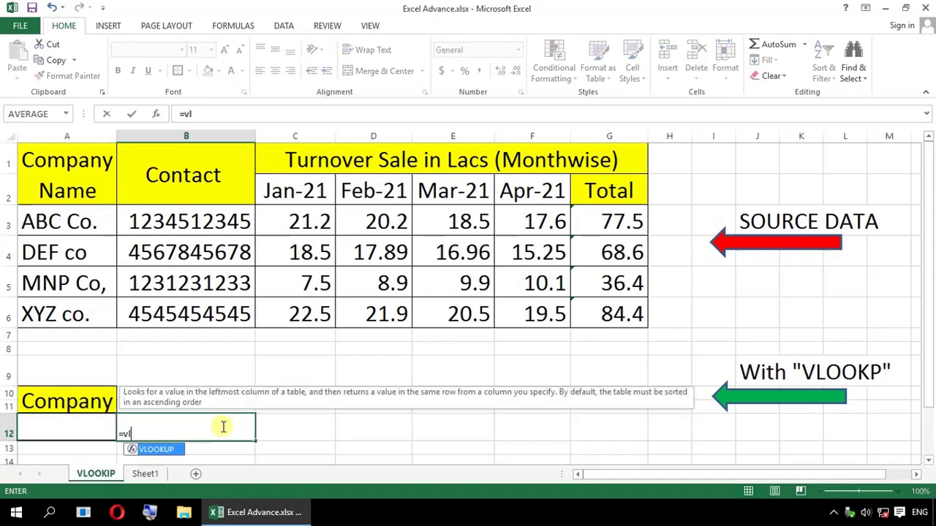
{"action": "type", "text": "ookup"}
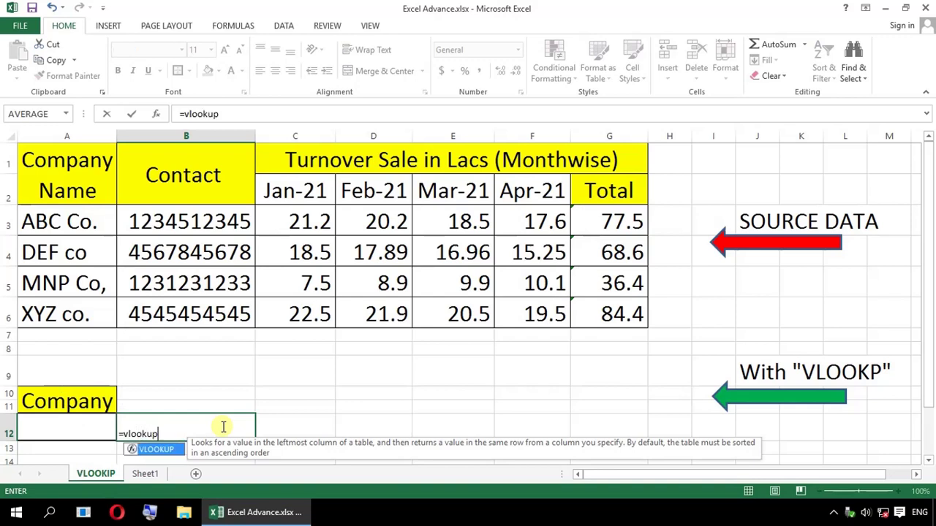
{"action": "type", "text": "("}
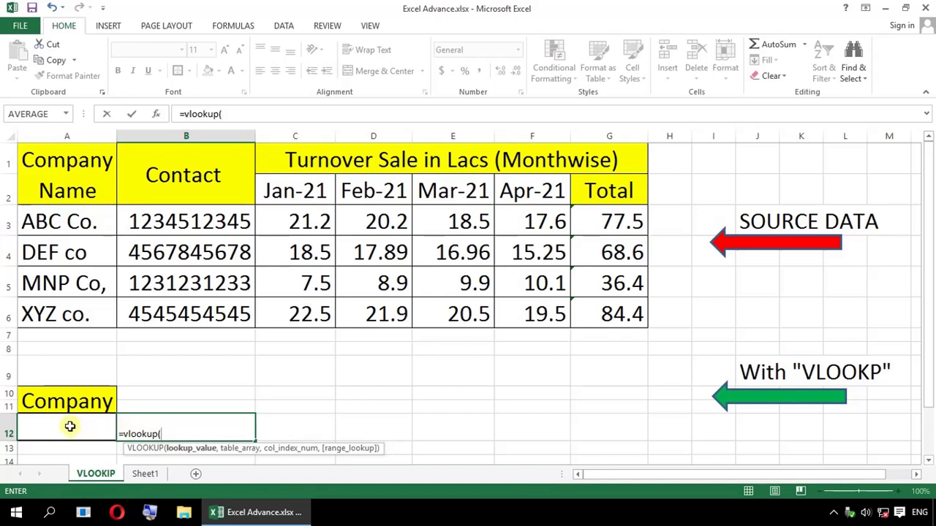
{"action": "left_click", "coordinate": [70, 426]}
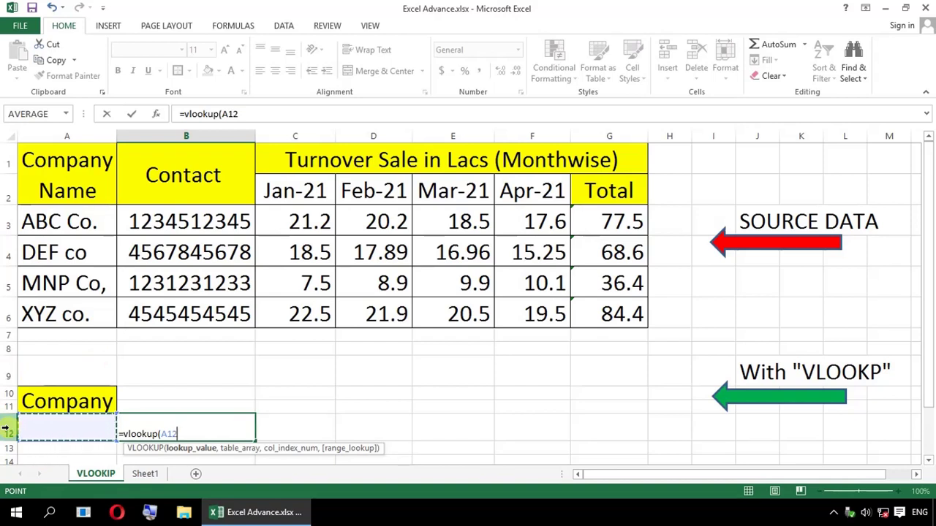
{"action": "type", "text": ","}
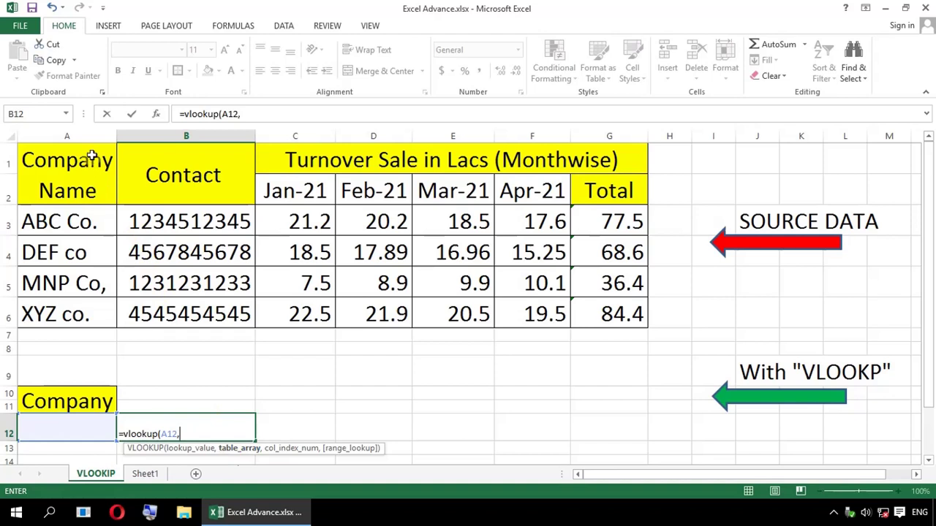
{"action": "left_click_drag", "start_coordinate": [92, 155], "coordinate": [366, 316]}
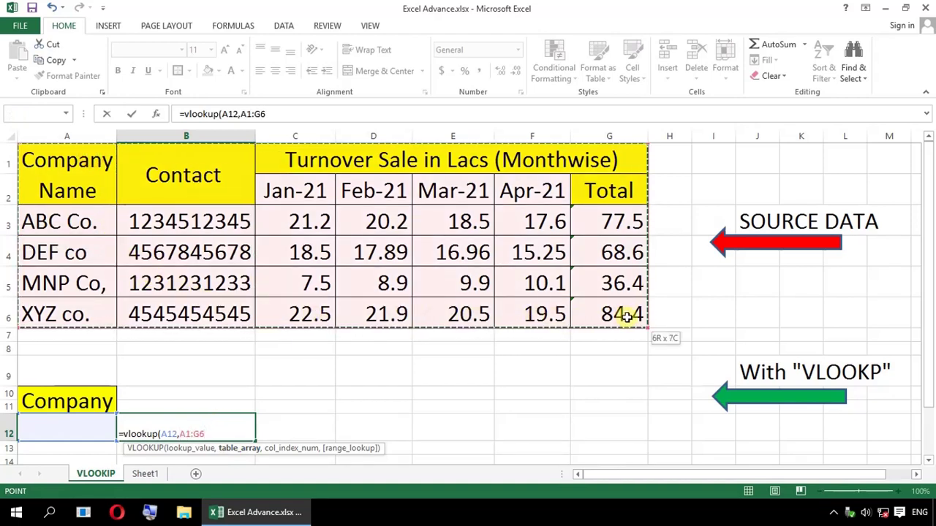
{"action": "left_click_drag", "start_coordinate": [627, 316], "coordinate": [627, 316]}
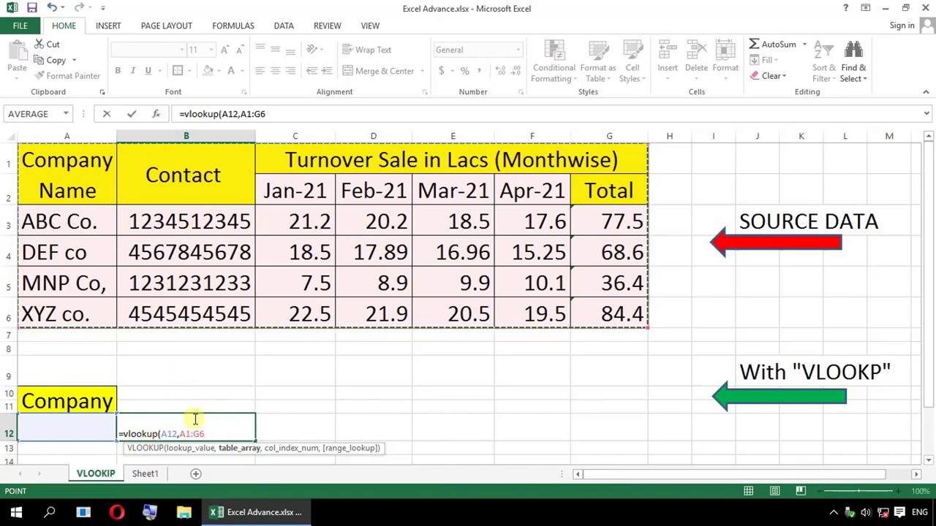
Step: Add column index 2 and FALSE for exact match, closing =VLOOKUP(A12,A1:G6,2,FALSE)
{"action": "type", "text": ",2"}
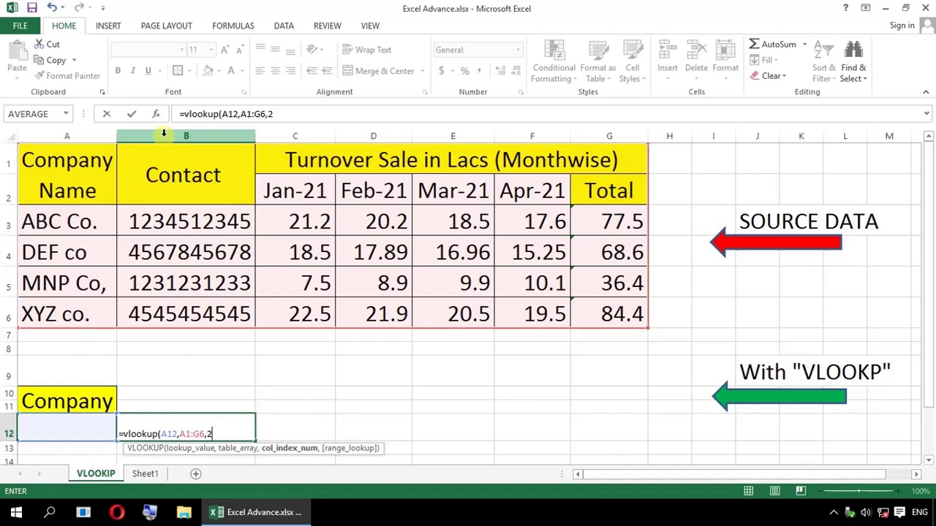
{"action": "type", "text": ",false"}
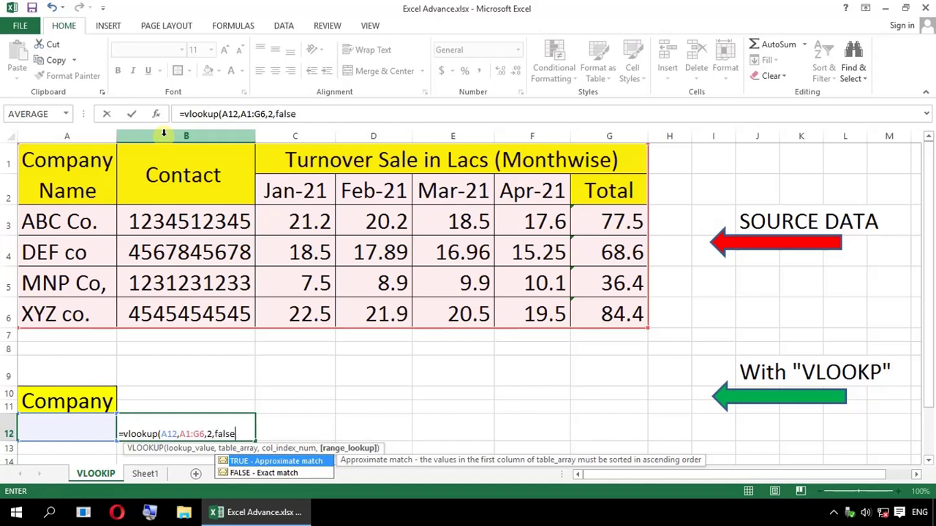
{"action": "type", "text": ")"}
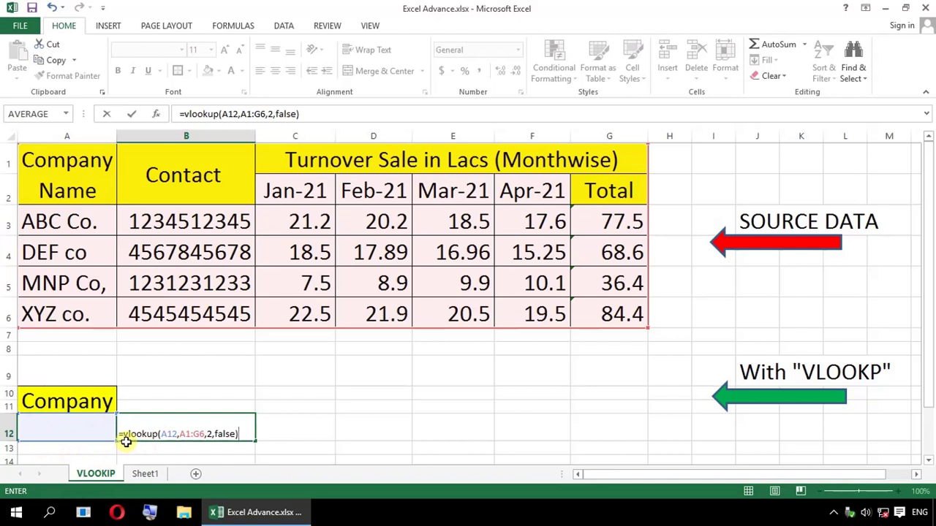
Step: Commit the B12 VLOOKUP and enter a CONTACT label in B11
{"action": "key", "text": "Return"}
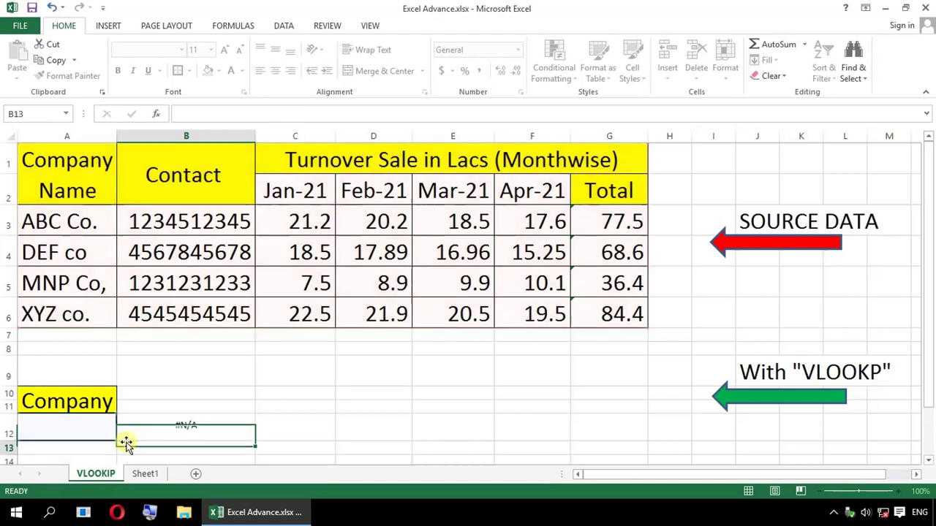
{"action": "left_click", "coordinate": [126, 440]}
{"action": "key", "text": "Up"}
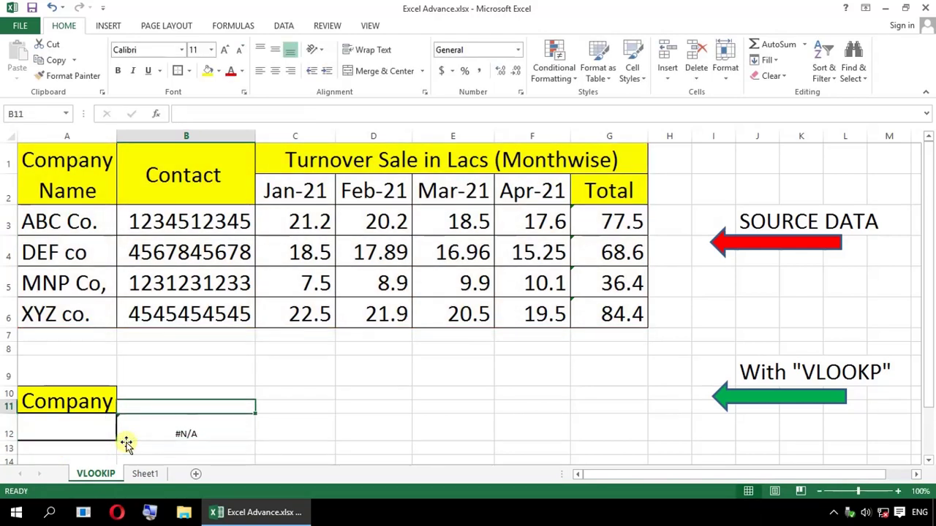
{"action": "type", "text": "CONTACT"}
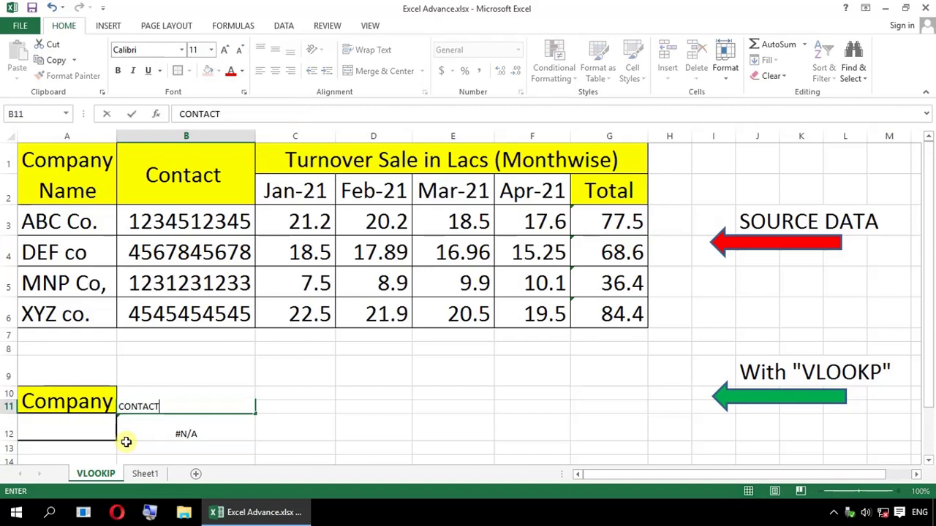
{"action": "key", "text": "Return"}
{"action": "key", "text": "Up"}
{"action": "key", "text": "Left"}
{"action": "key", "text": "Down"}
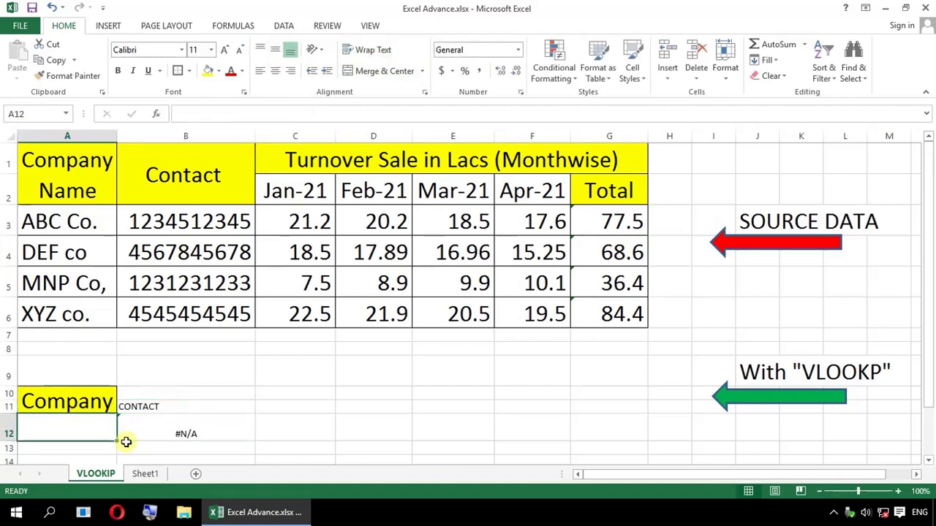
{"action": "key", "text": "Right"}
{"action": "key", "text": "Up"}
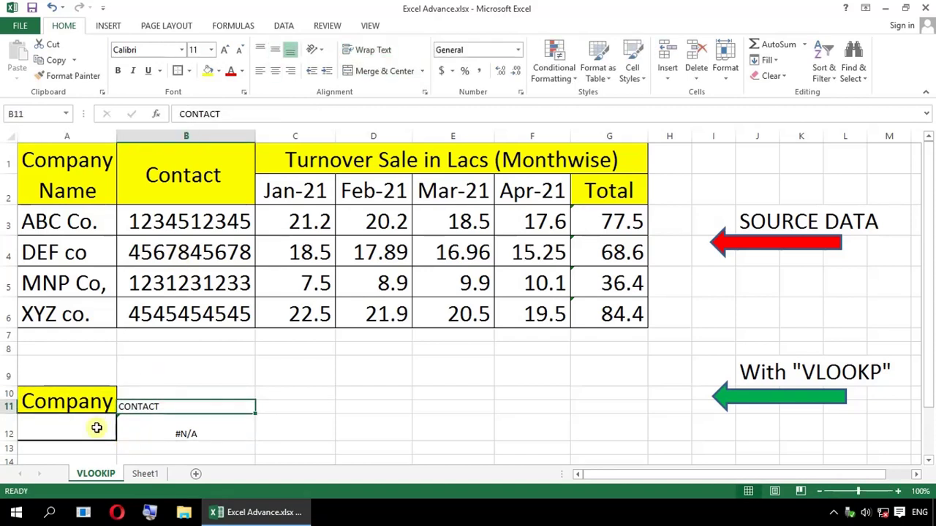
Step: Copy the yellow Company header format onto B10:B11 and type ABC Co. into A12
{"action": "left_click", "coordinate": [104, 392]}
{"action": "left_click", "coordinate": [69, 75]}
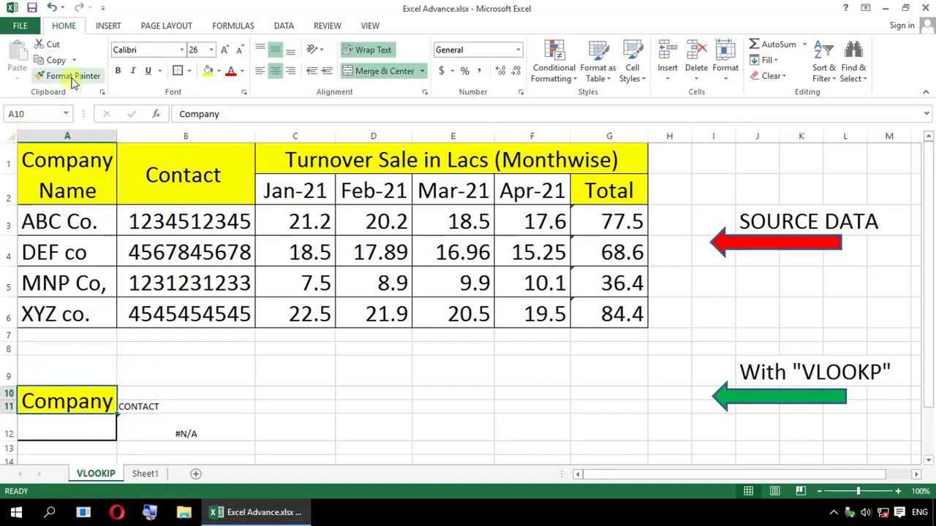
{"action": "left_click", "coordinate": [190, 395]}
{"action": "left_click", "coordinate": [87, 433]}
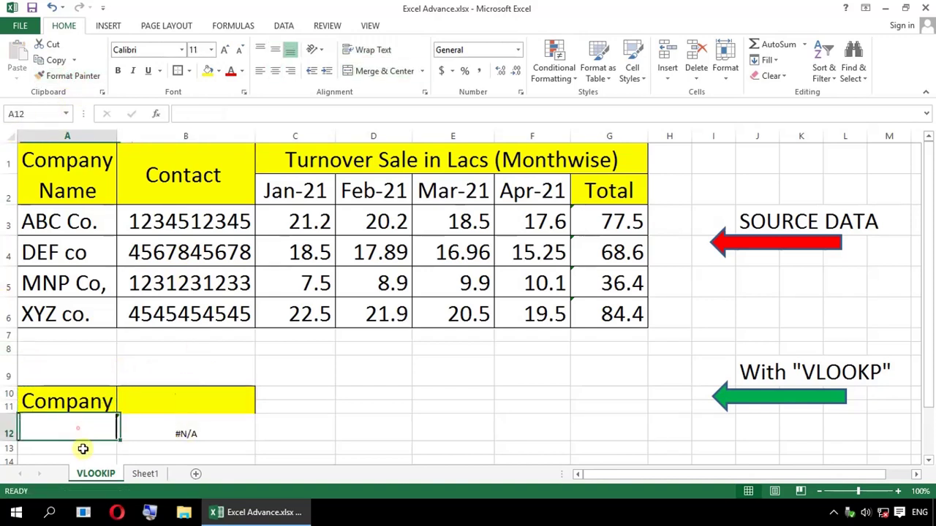
{"action": "left_click", "coordinate": [68, 223]}
{"action": "left_click", "coordinate": [83, 424]}
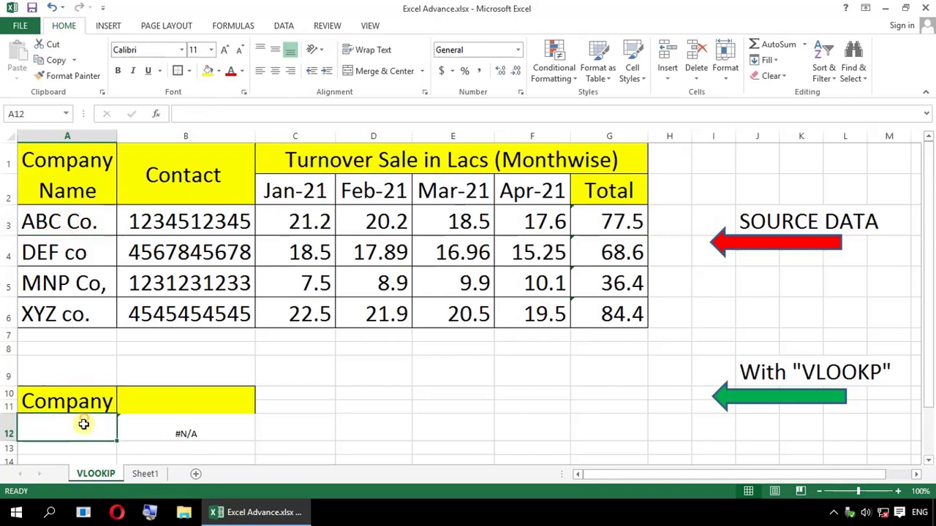
{"action": "type", "text": "ABC"}
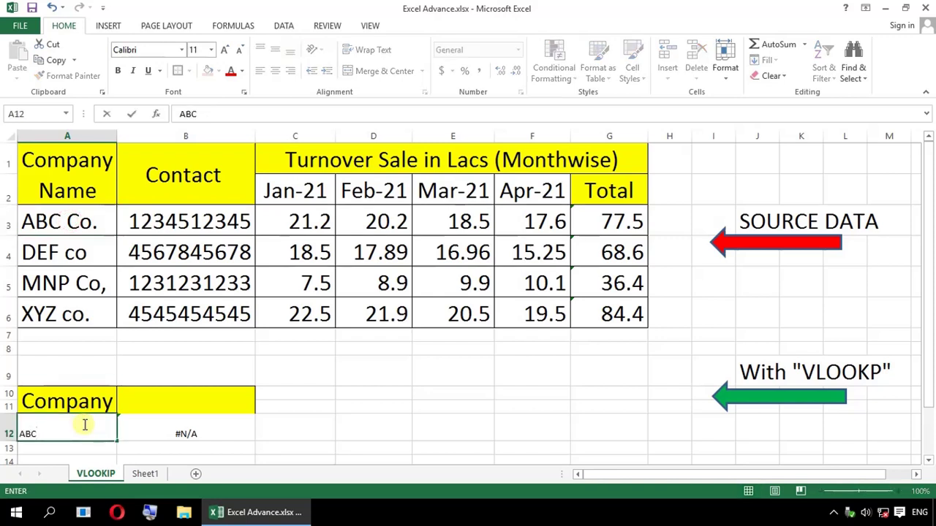
{"action": "type", "text": " Co."}
Step: Confirm ABC Co. and copy row A3:B3's large formatting onto A12:B12
{"action": "key", "text": "Return"}
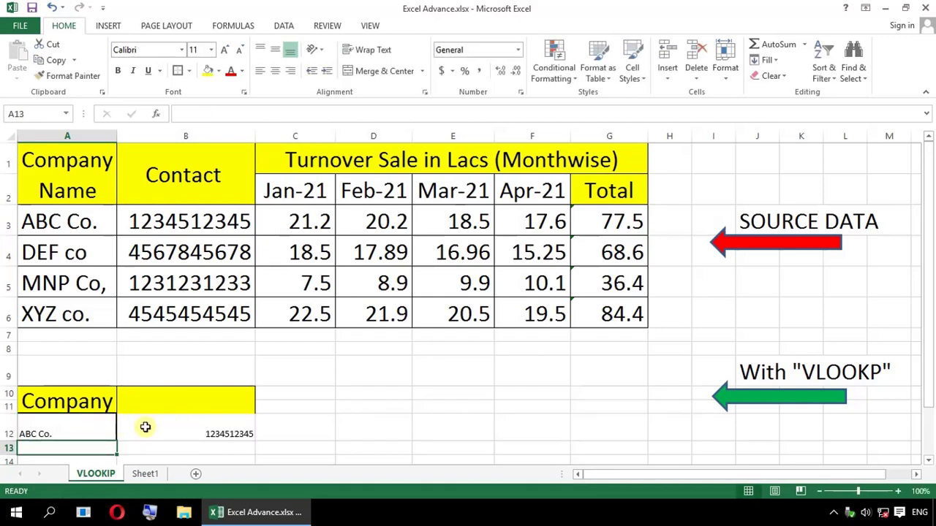
{"action": "left_click_drag", "start_coordinate": [91, 430], "coordinate": [163, 430]}
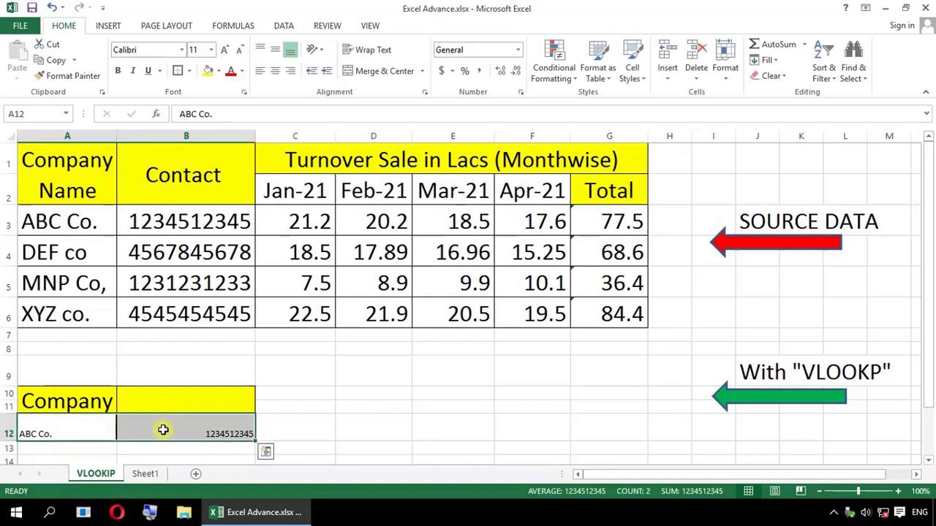
{"action": "left_click_drag", "start_coordinate": [88, 223], "coordinate": [139, 222]}
{"action": "left_click", "coordinate": [95, 82]}
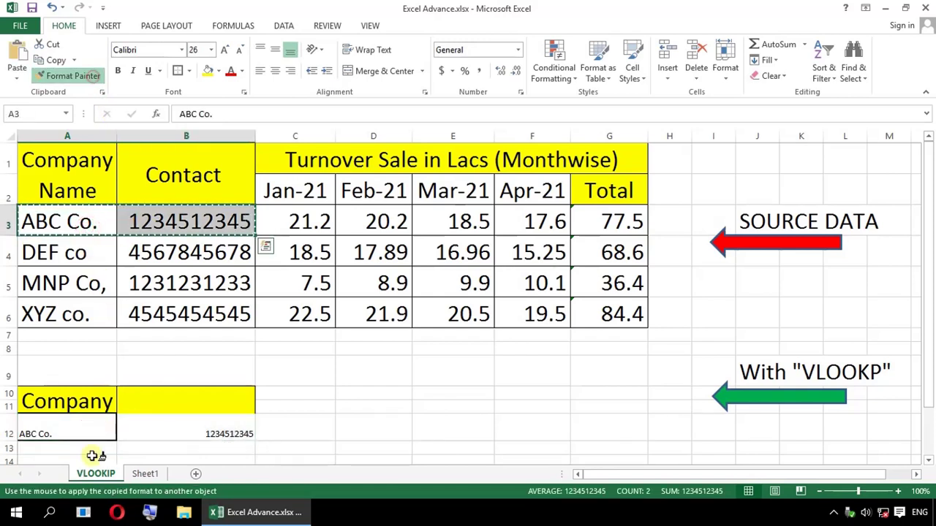
{"action": "left_click_drag", "start_coordinate": [95, 430], "coordinate": [137, 439]}
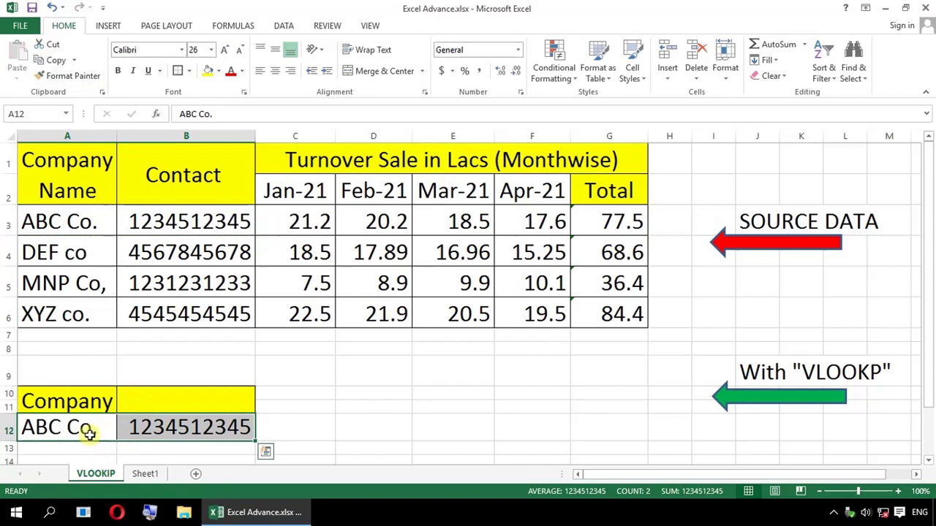
Step: Change ABC Co.'s contact number in B3 to 454545
{"action": "left_click", "coordinate": [193, 220]}
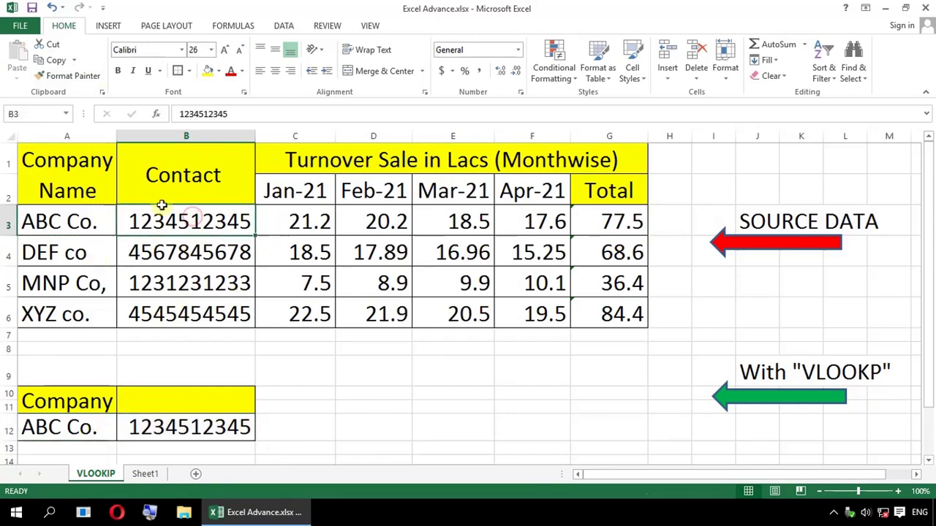
{"action": "type", "text": "45"}
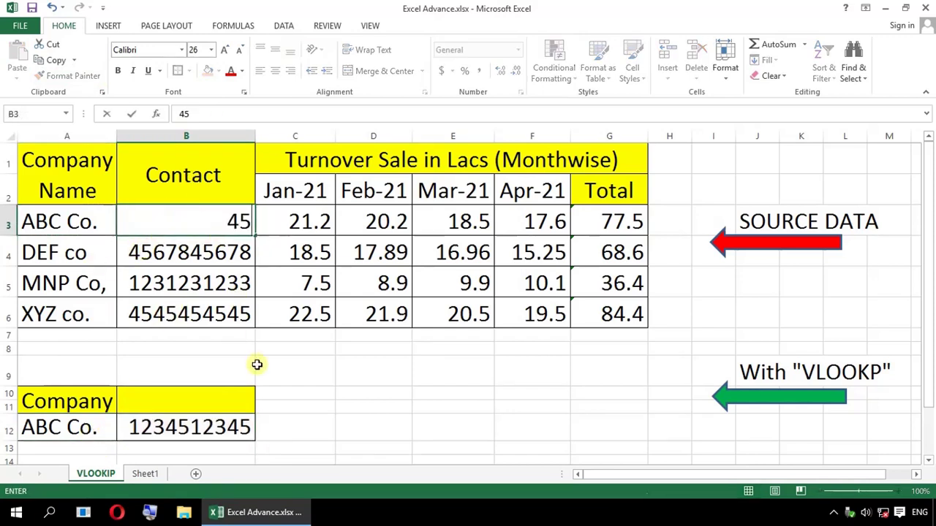
{"action": "type", "text": "4545"}
{"action": "key", "text": "Return"}
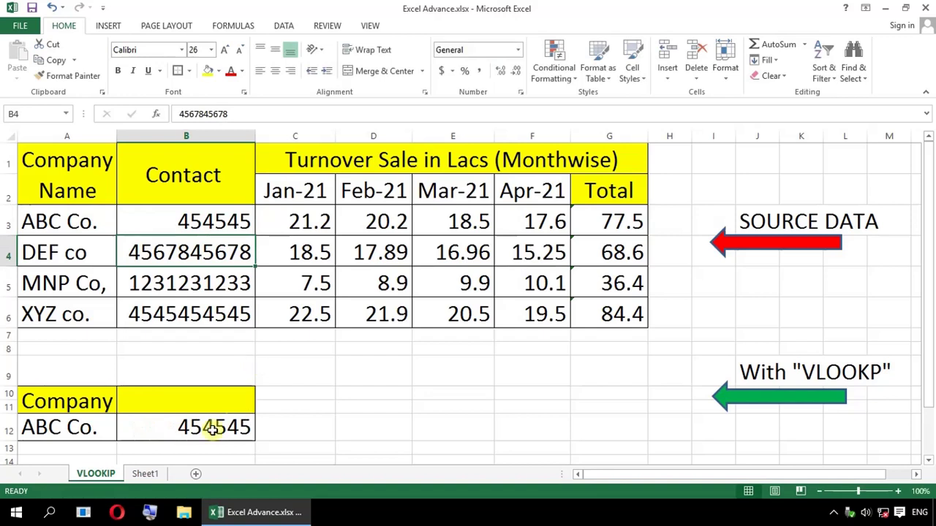
{"action": "left_click", "coordinate": [297, 399]}
{"action": "left_click", "coordinate": [80, 432]}
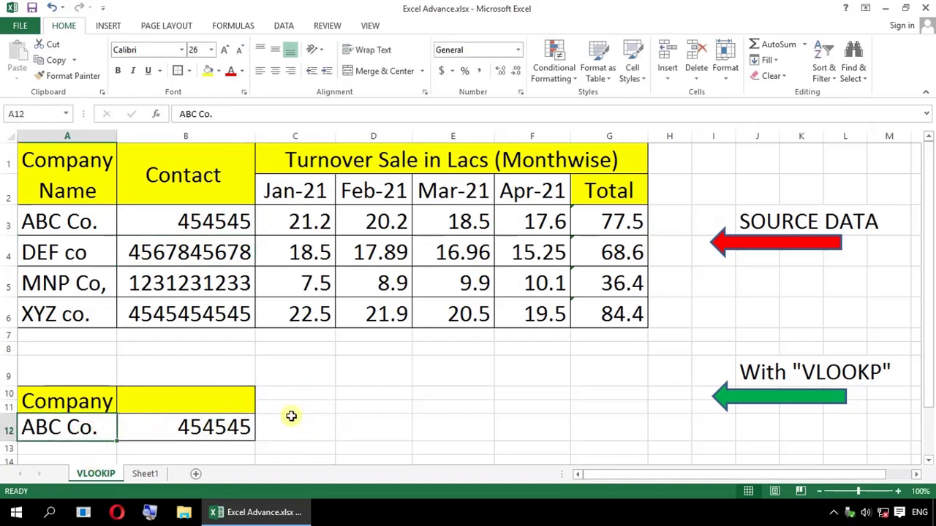
Step: Label the merged header beside Company as contact
{"action": "left_click", "coordinate": [293, 418]}
{"action": "left_click", "coordinate": [303, 200]}
{"action": "left_click", "coordinate": [371, 192]}
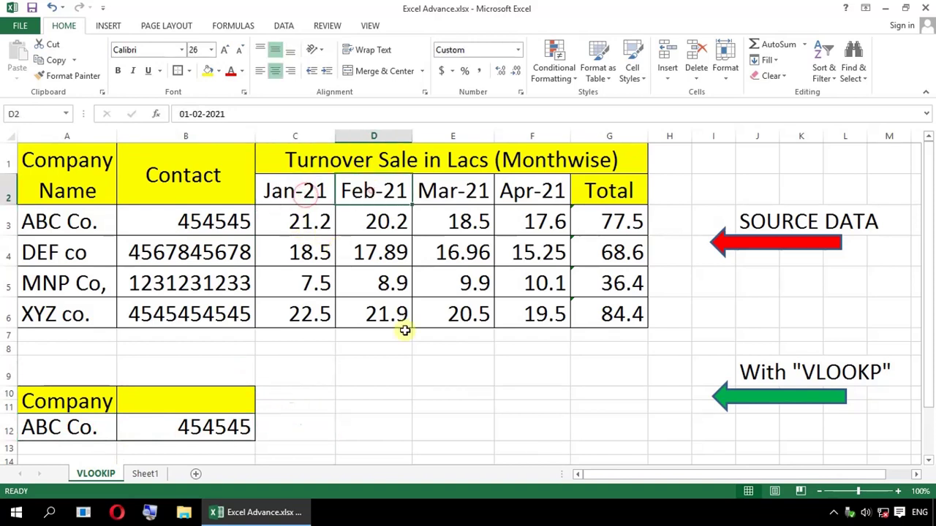
{"action": "left_click", "coordinate": [310, 410]}
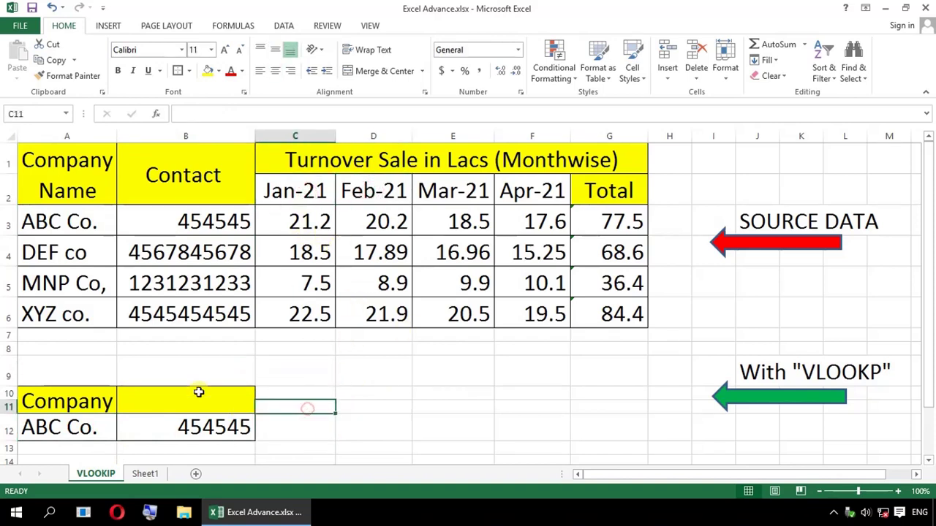
{"action": "left_click", "coordinate": [196, 393]}
{"action": "type", "text": "conta"}
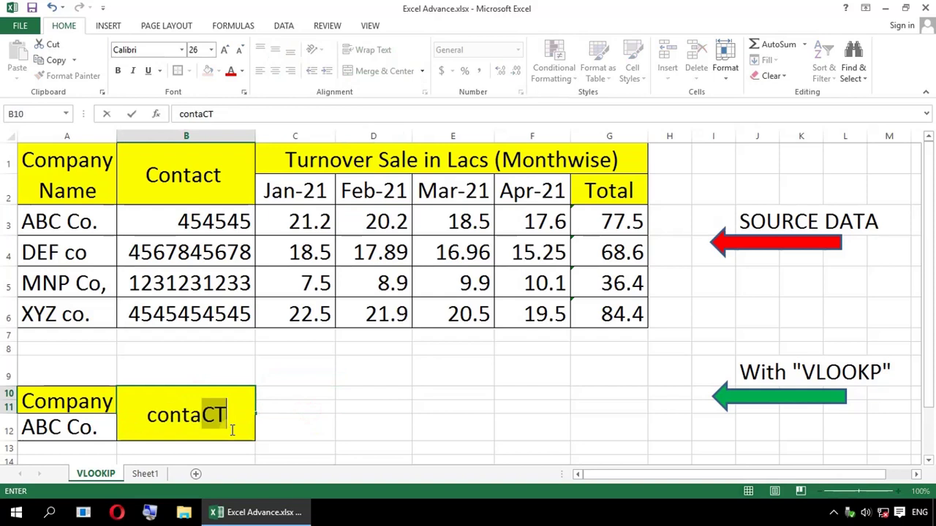
{"action": "type", "text": "ct"}
{"action": "key", "text": "Return"}
Step: Enter the month Feb-21 in C11
{"action": "key", "text": "Right"}
{"action": "key", "text": "Up"}
{"action": "type", "text": "FEB"}
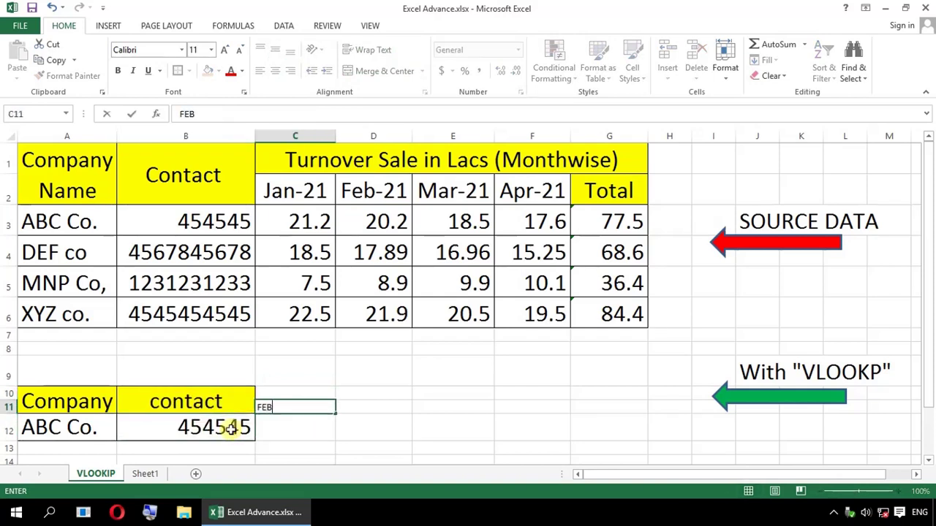
{"action": "key", "text": "BackSpace"}
{"action": "type", "text": "-21"}
{"action": "key", "text": "Return"}
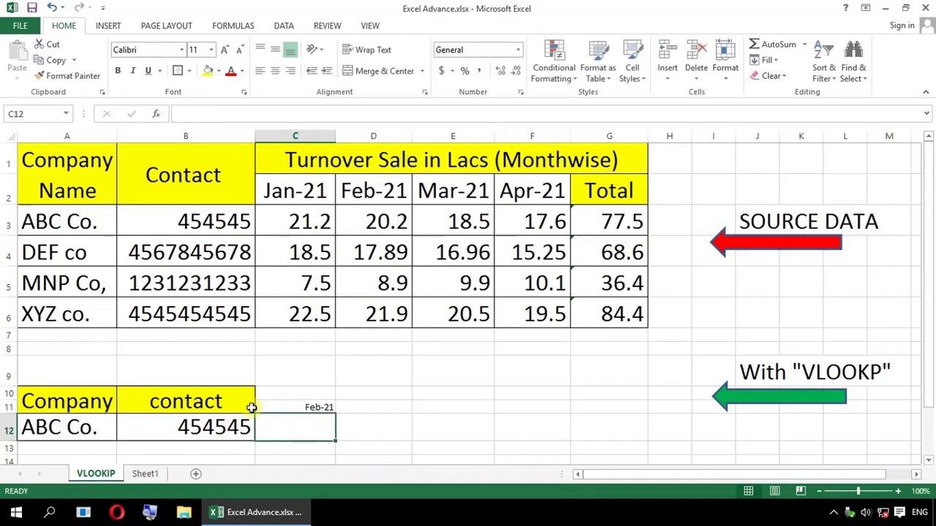
Step: Paint the yellow contact header style onto C10:C12 and title C10 Feb-21
{"action": "left_click", "coordinate": [246, 400]}
{"action": "left_click", "coordinate": [69, 76]}
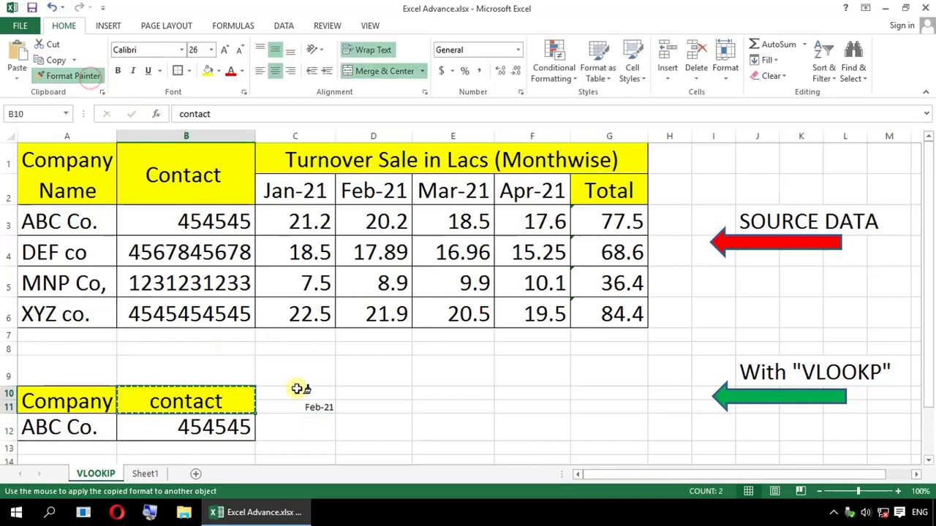
{"action": "mouse_move", "coordinate": [300, 388]}
{"action": "left_mouse_down"}
{"action": "mouse_move", "coordinate": [296, 404]}
{"action": "mouse_move", "coordinate": [313, 439]}
{"action": "left_mouse_up"}
{"action": "double_click", "coordinate": [300, 400]}
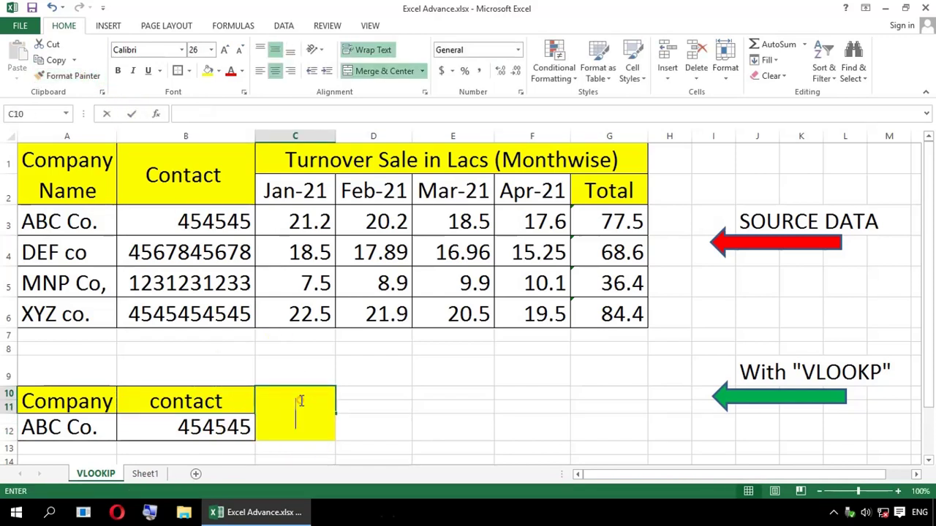
{"action": "type", "text": "FEb"}
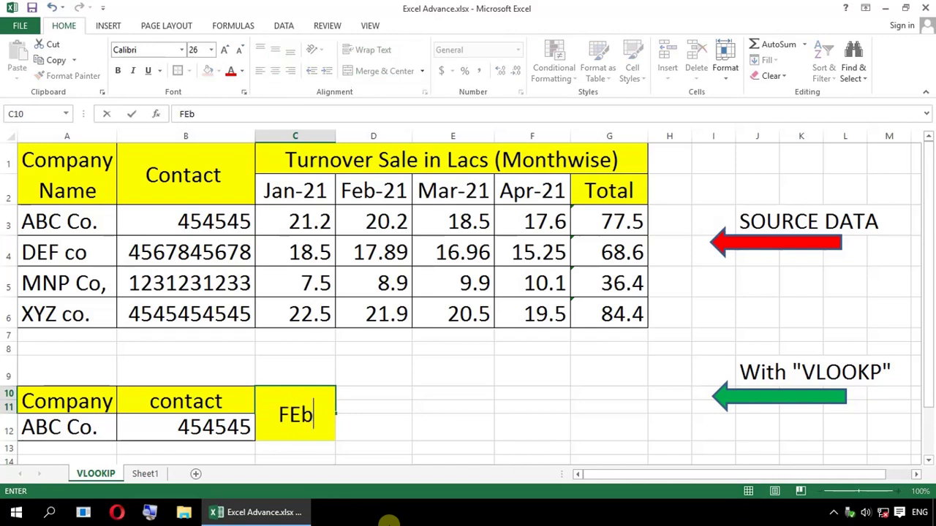
{"action": "type", "text": "-21"}
{"action": "key", "text": "Return"}
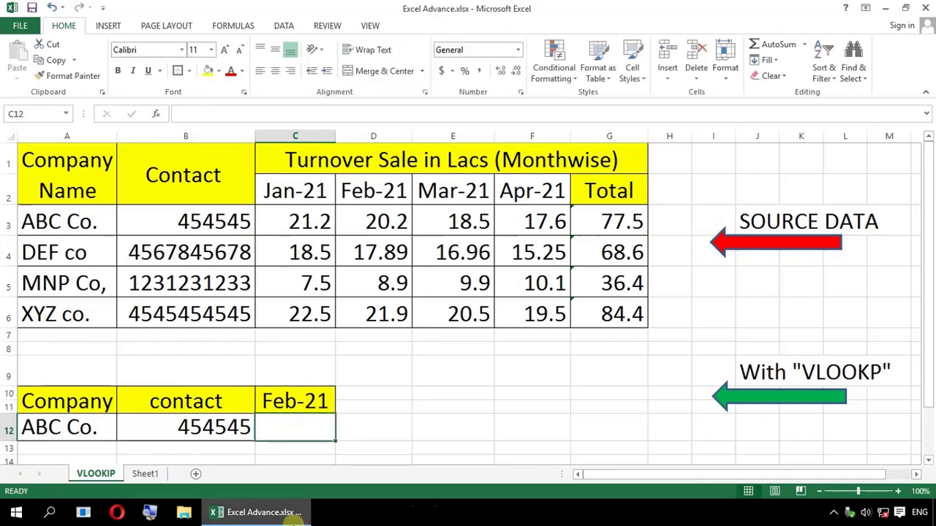
{"action": "left_click", "coordinate": [293, 425]}
Step: Discard the half-typed formula and copy B12's formatting onto C12
{"action": "type", "text": "=v"}
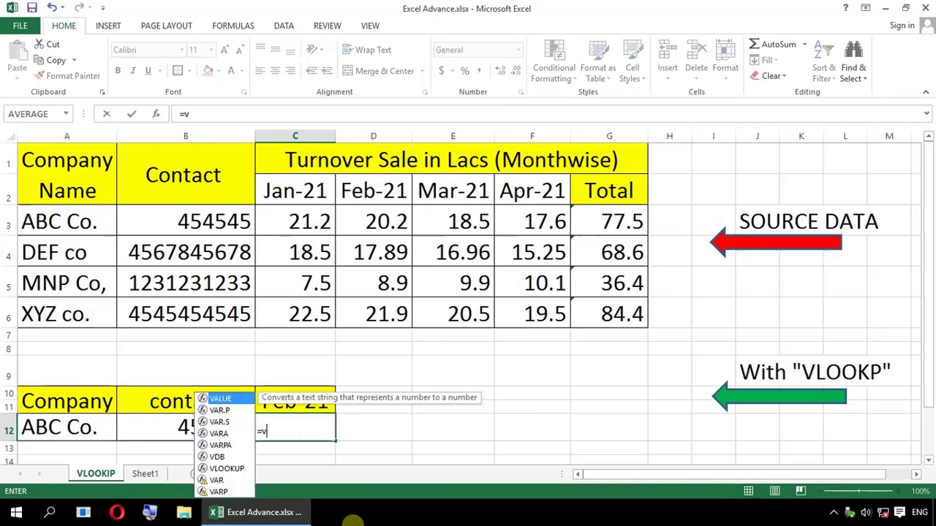
{"action": "type", "text": "look"}
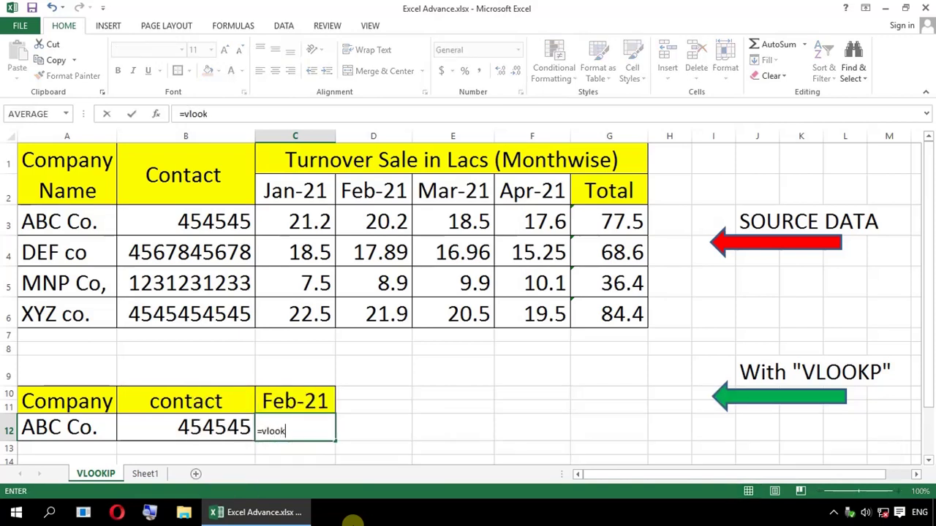
{"action": "key", "text": "Escape"}
{"action": "left_click", "coordinate": [226, 430]}
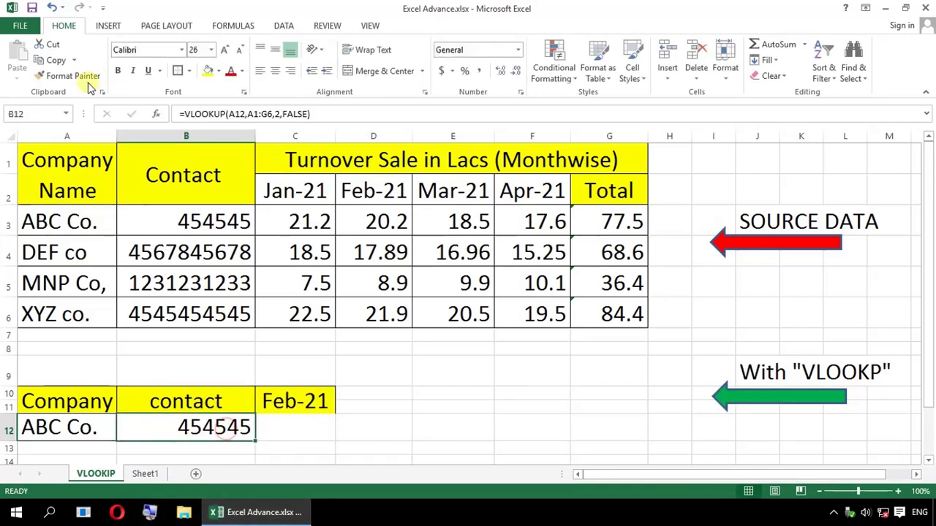
{"action": "left_click", "coordinate": [68, 75]}
{"action": "left_click", "coordinate": [296, 427]}
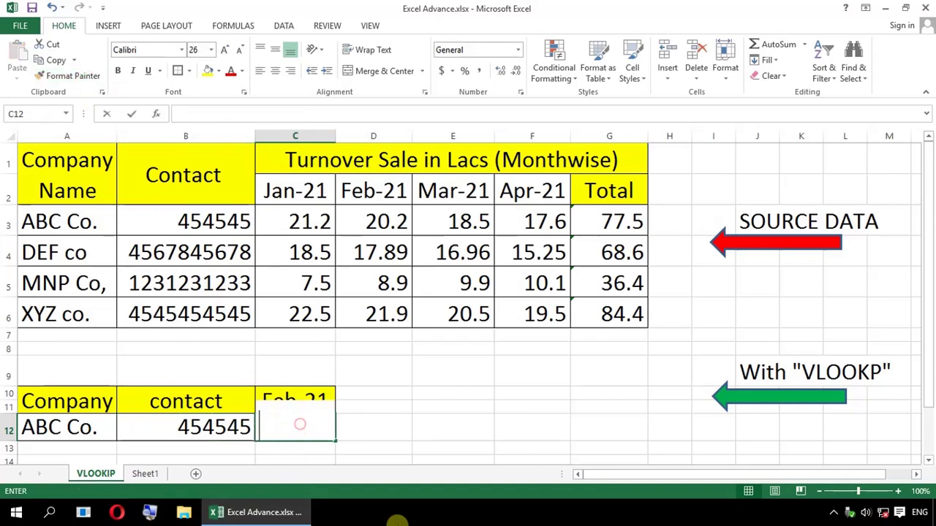
Step: Enter =vlookup(A12,A1:G6,3,0) in C12, returning 21.2 for ABC Co
{"action": "type", "text": "=vlook"}
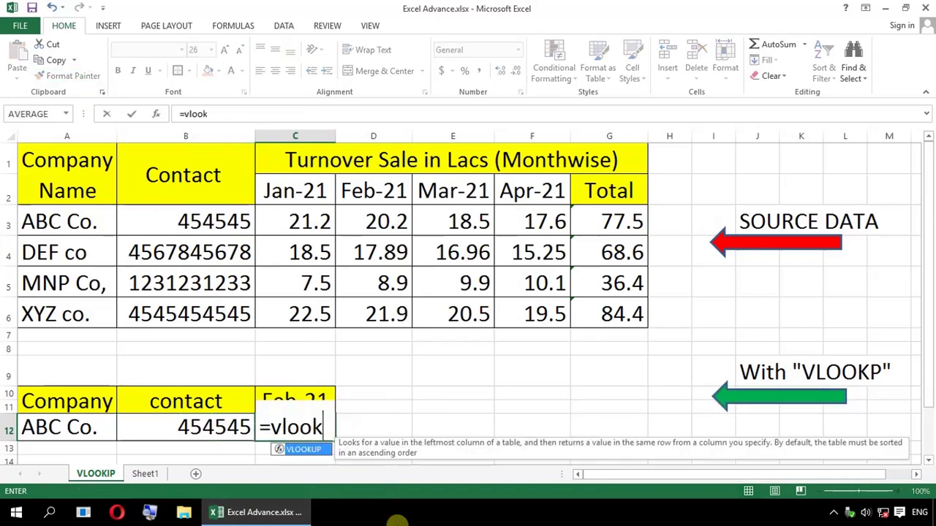
{"action": "type", "text": "up("}
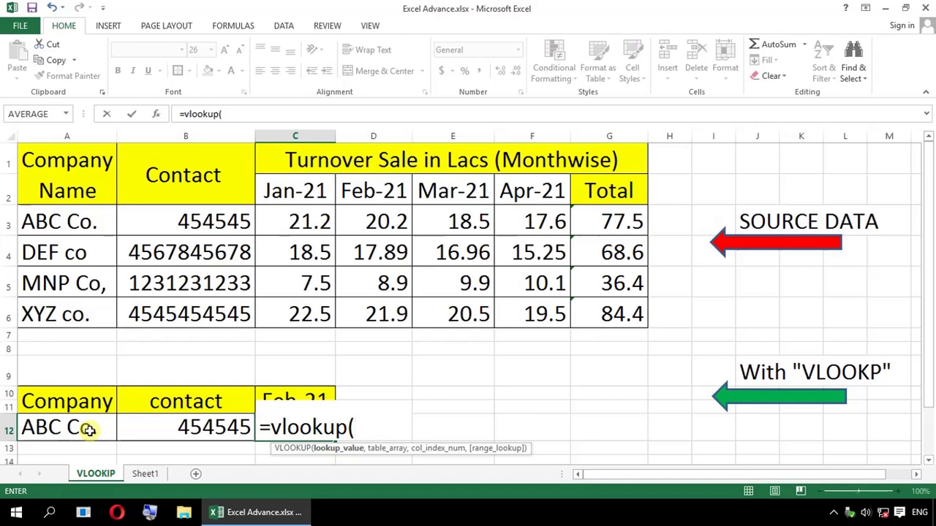
{"action": "left_click", "coordinate": [87, 430]}
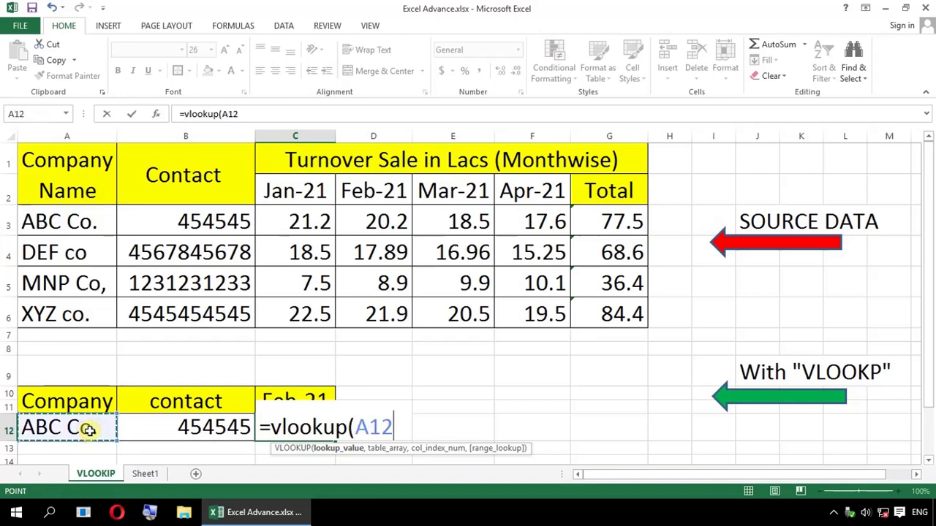
{"action": "type", "text": ","}
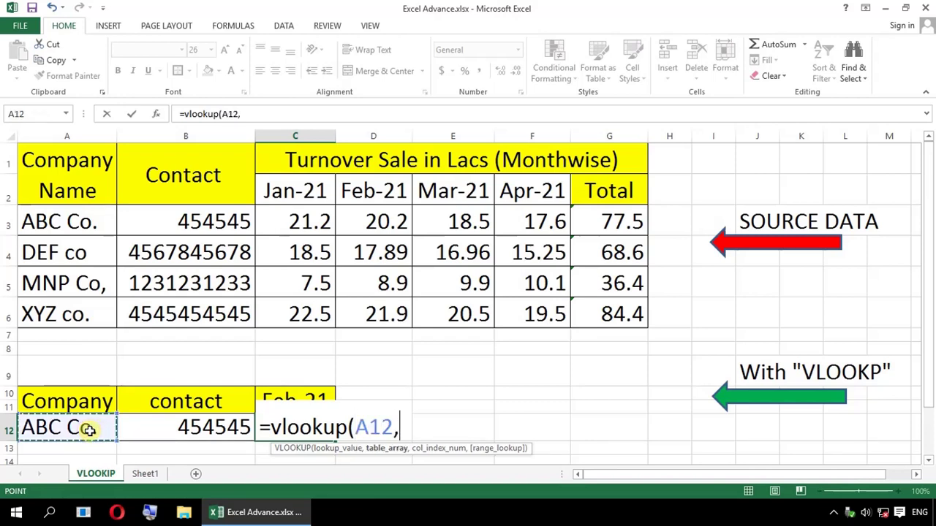
{"action": "left_click_drag", "start_coordinate": [80, 155], "coordinate": [581, 308]}
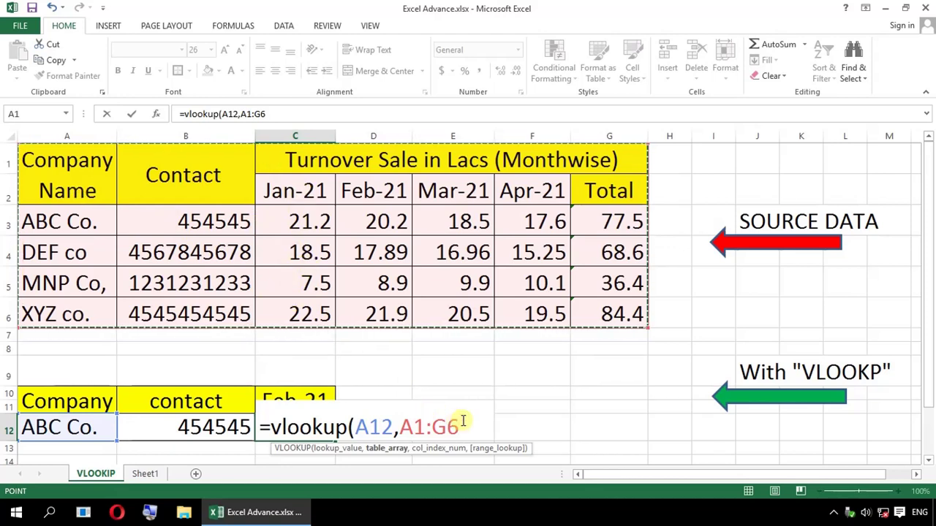
{"action": "type", "text": ",3,"}
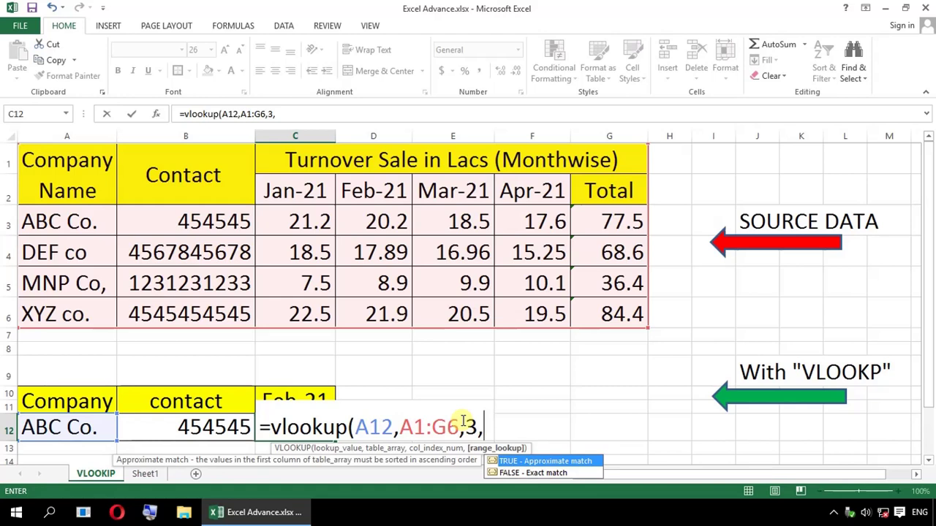
{"action": "type", "text": "0)"}
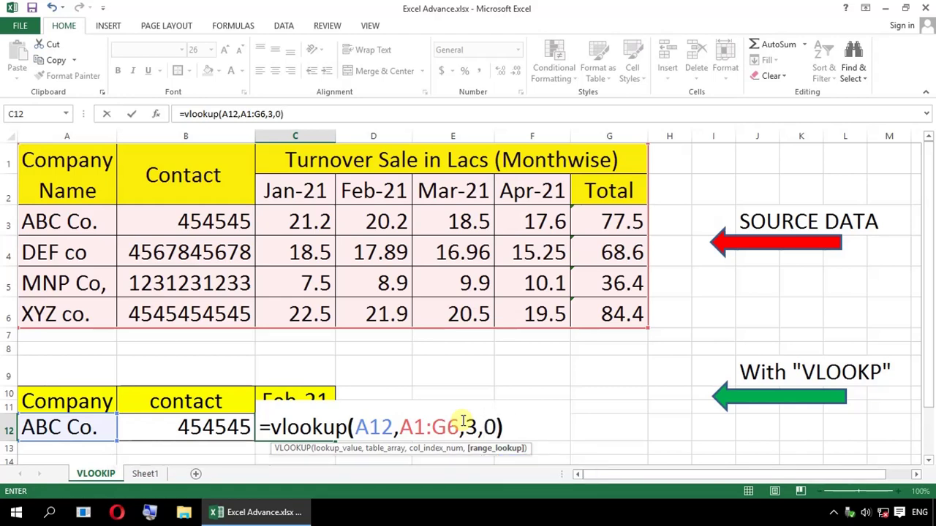
{"action": "key", "text": "Return"}
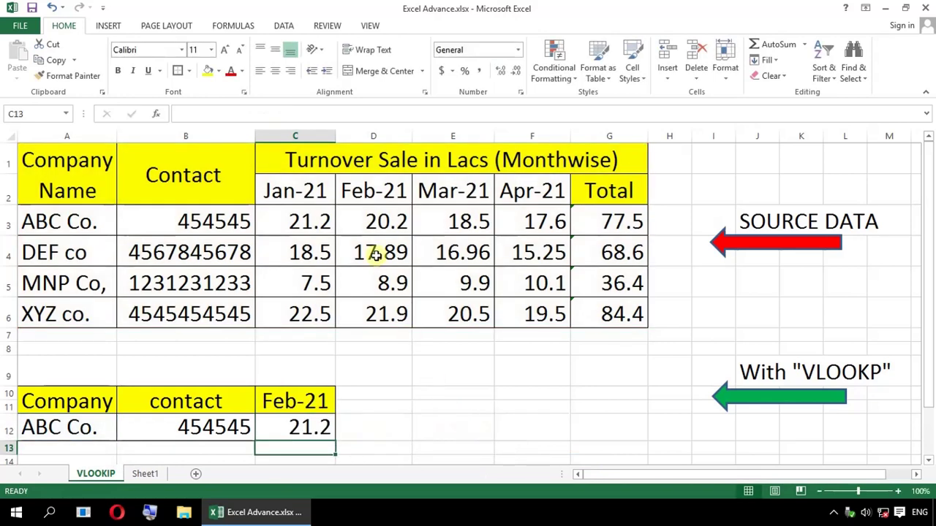
Step: Give the company cell A12 a light grey fill
{"action": "left_click", "coordinate": [316, 219]}
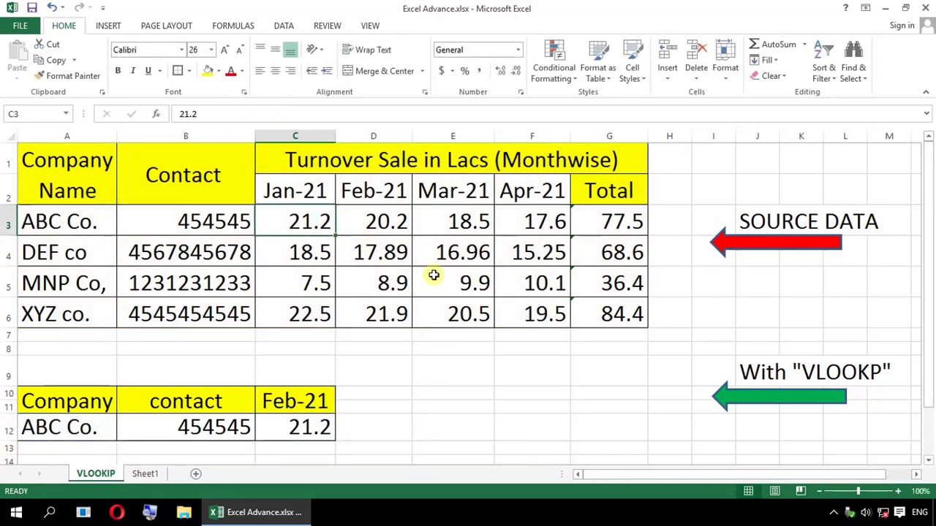
{"action": "left_click", "coordinate": [69, 253]}
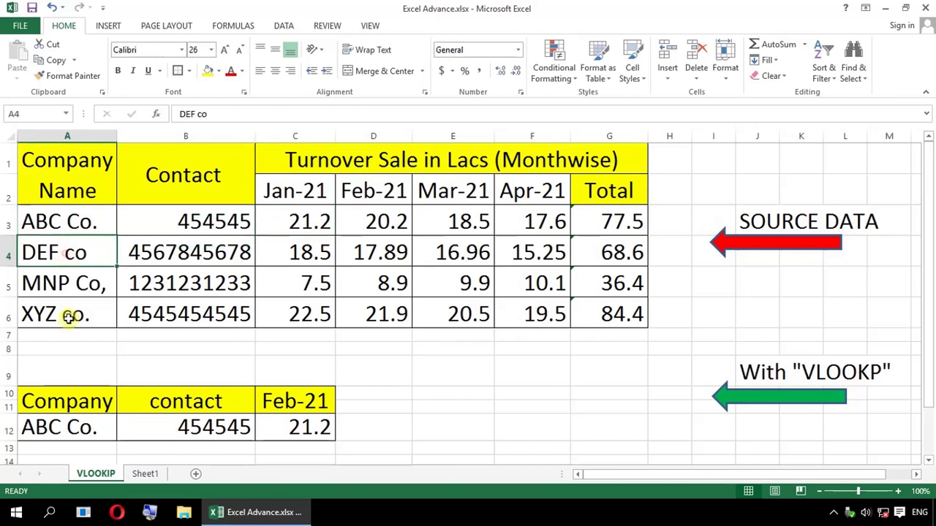
{"action": "left_click", "coordinate": [59, 427]}
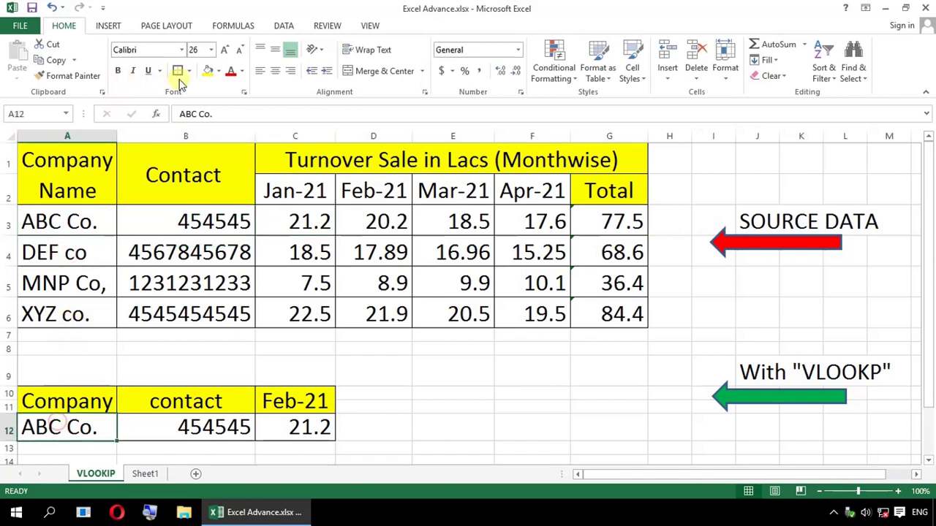
{"action": "left_click", "coordinate": [219, 71]}
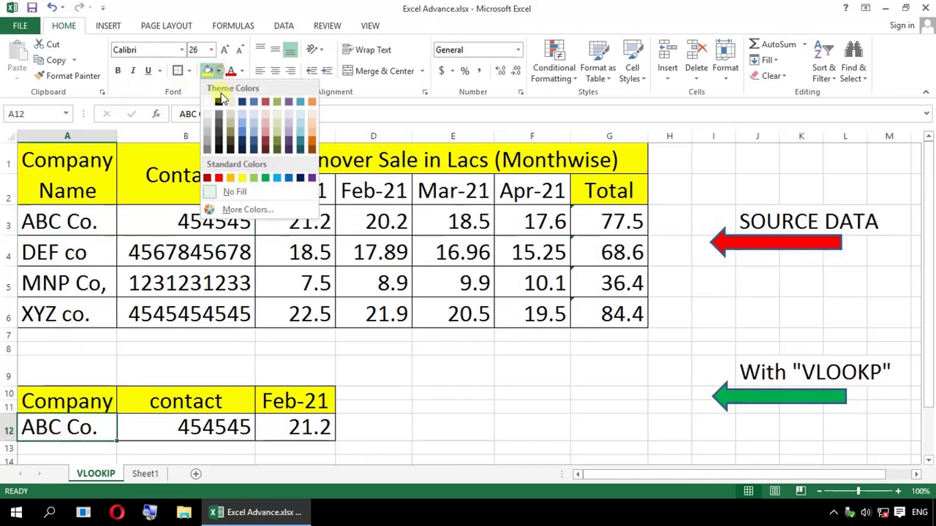
{"action": "left_click", "coordinate": [203, 130]}
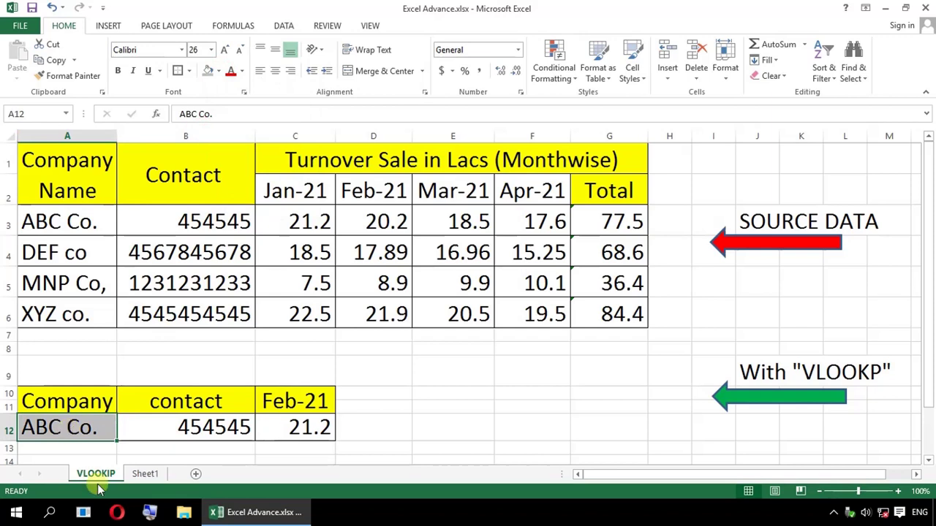
Step: Look up DEF co by entering it in A12
{"action": "type", "text": "DEF C"}
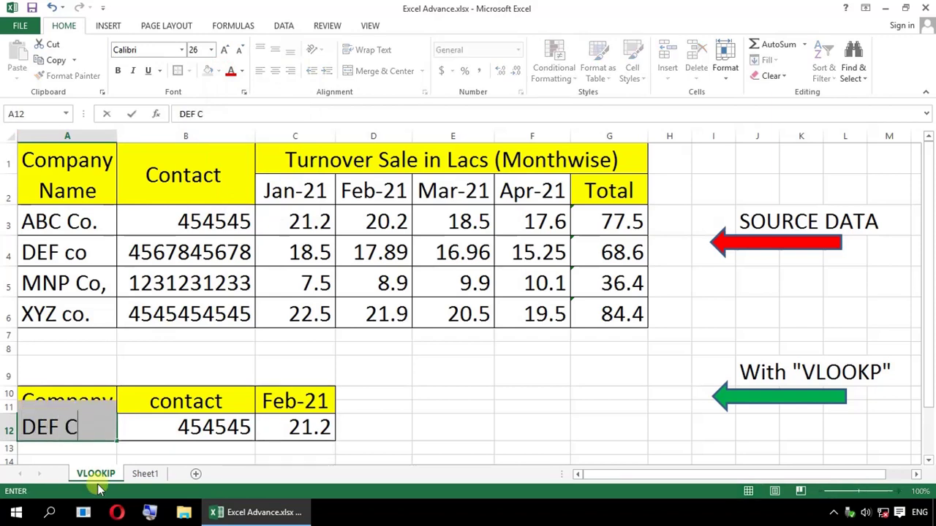
{"action": "type", "text": "o."}
{"action": "key", "text": "ctrl+Return"}
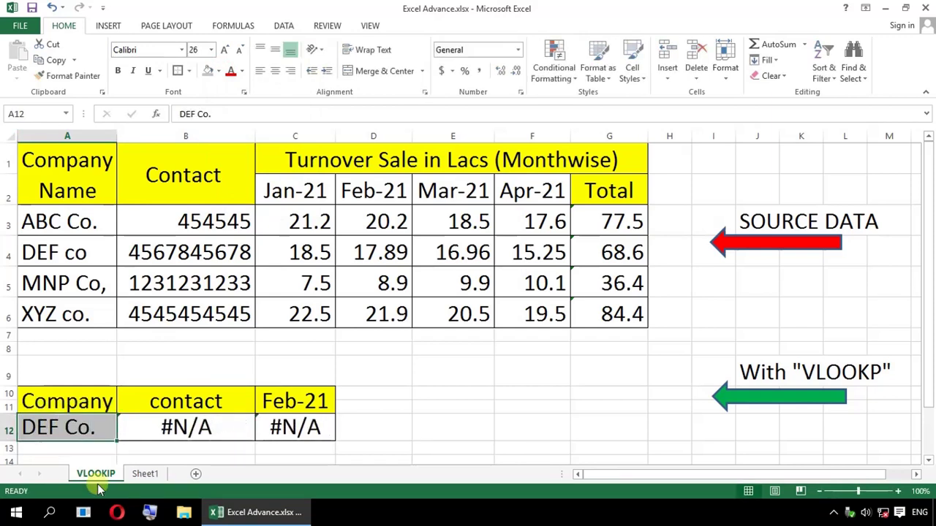
{"action": "key", "text": "ctrl+z"}
{"action": "key", "text": "F2"}
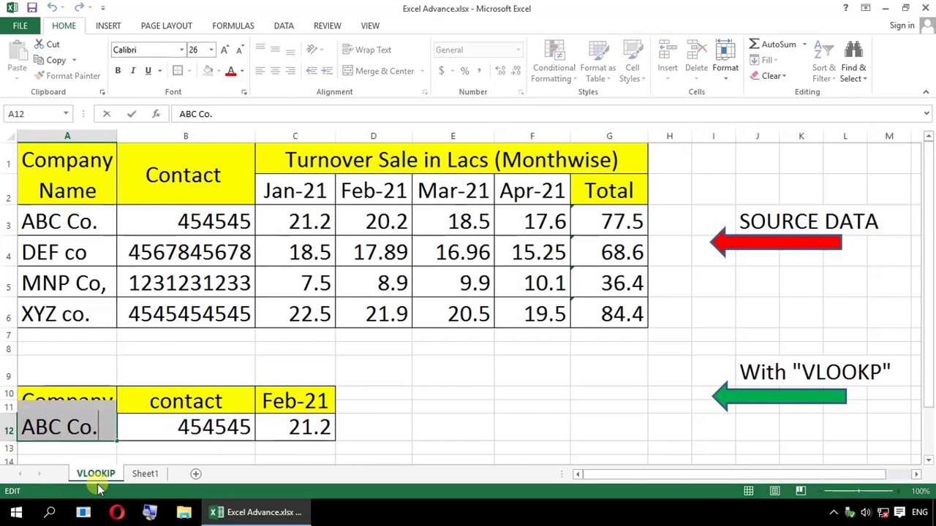
{"action": "type", "text": "DEF "}
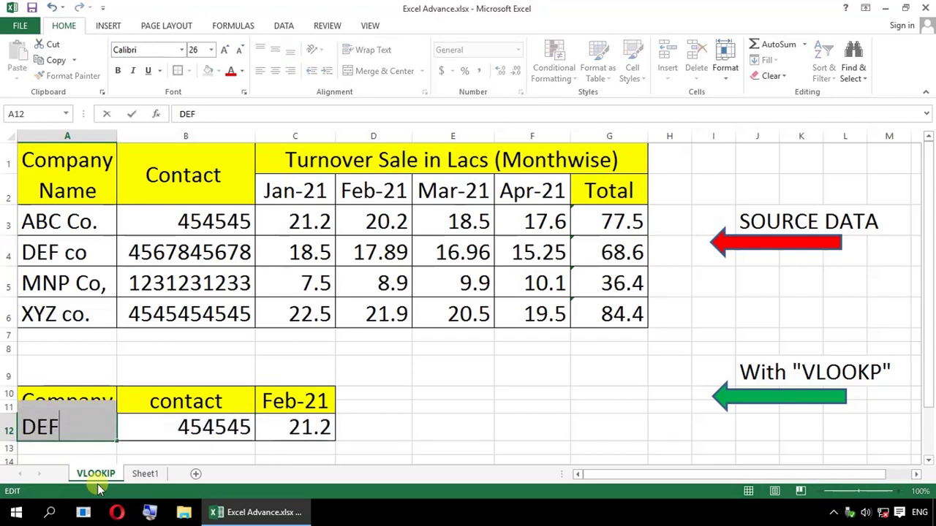
{"action": "type", "text": "co"}
{"action": "key", "text": "Return"}
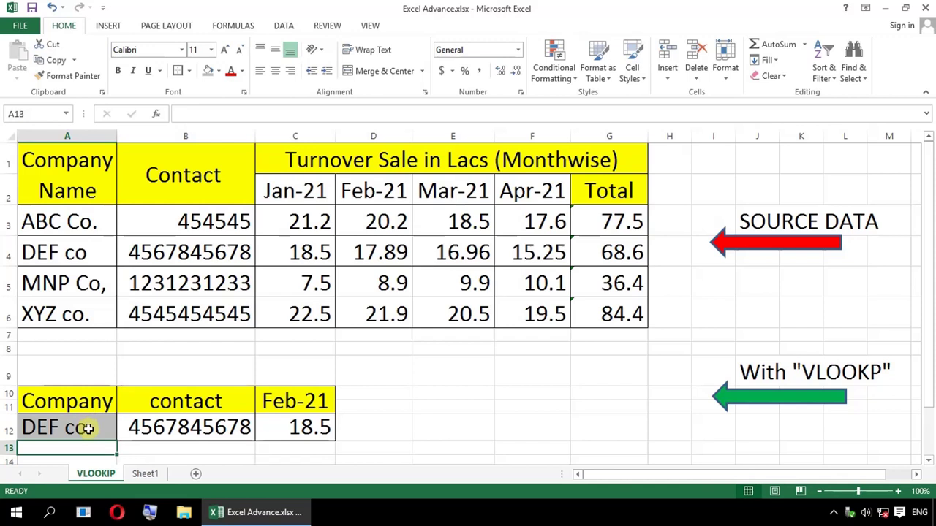
Step: Replace the company in A12 with MNP Co, correcting the typos
{"action": "left_click", "coordinate": [87, 429]}
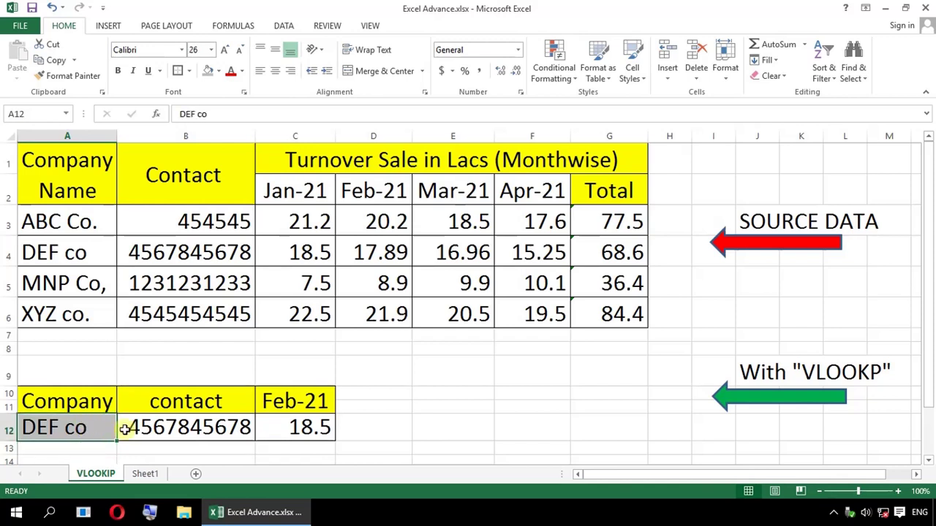
{"action": "type", "text": "MNP"}
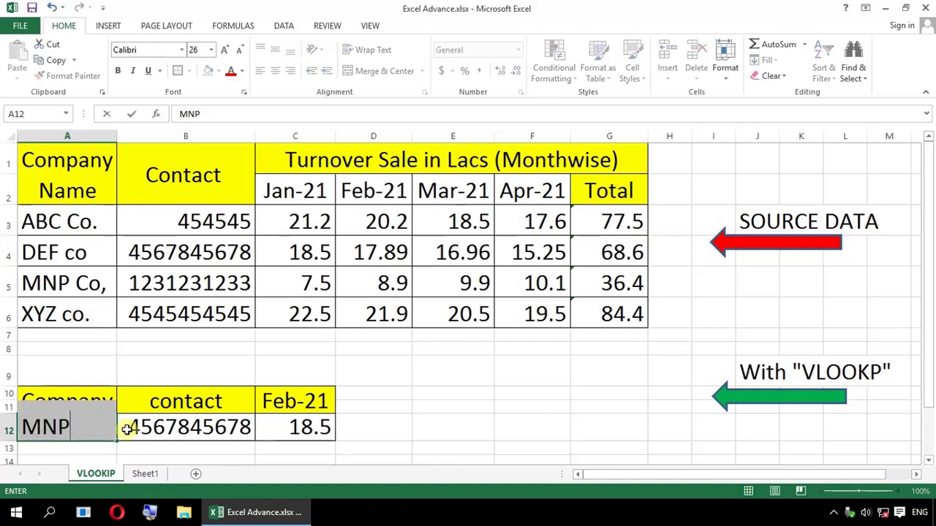
{"action": "type", "text": " xo"}
{"action": "key", "text": "BackSpace"}
{"action": "key", "text": "BackSpace"}
{"action": "type", "text": "xo,"}
{"action": "key", "text": "Return"}
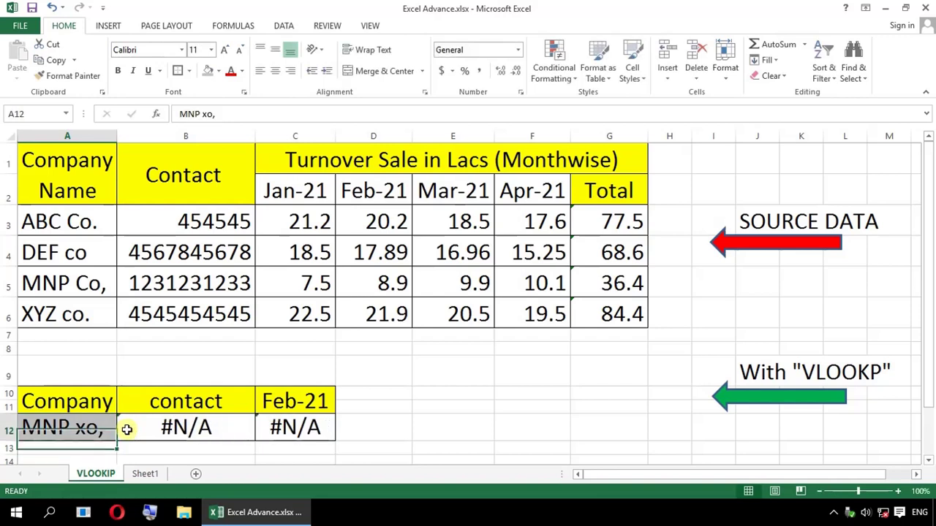
{"action": "key", "text": "F2"}
{"action": "key", "text": "BackSpace"}
{"action": "key", "text": "BackSpace"}
{"action": "key", "text": "BackSpace"}
{"action": "type", "text": "c"}
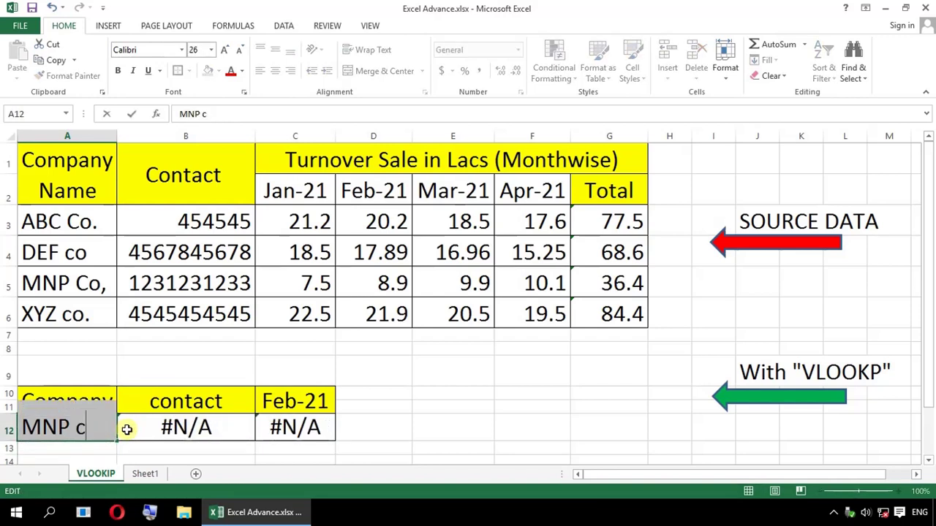
{"action": "type", "text": "o"}
{"action": "key", "text": "BackSpace"}
{"action": "key", "text": "BackSpace"}
{"action": "key", "text": "BackSpace"}
{"action": "type", "text": "Co,"}
{"action": "key", "text": "Return"}
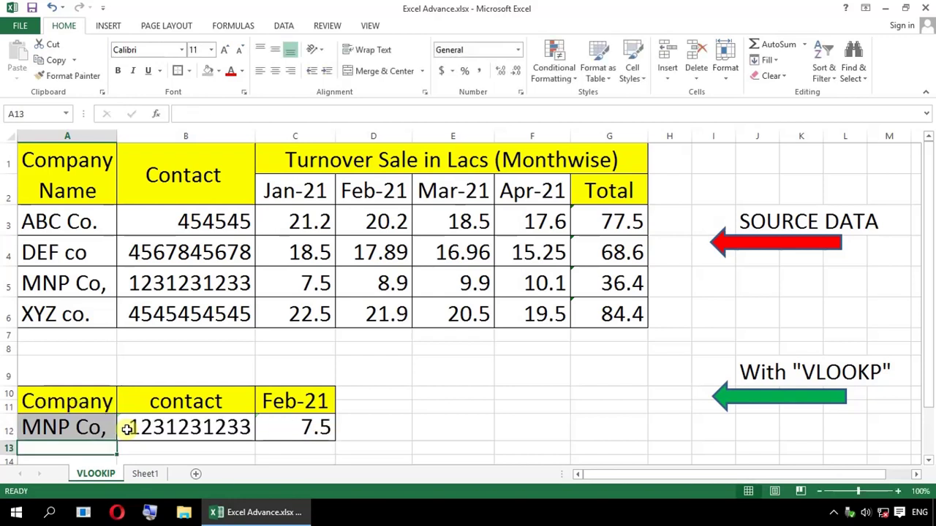
Step: Correct the source company names to DEF Co, MNP Co. and XYZ Co
{"action": "double_click", "coordinate": [65, 250]}
{"action": "key", "text": "BackSpace"}
{"action": "type", "text": "C"}
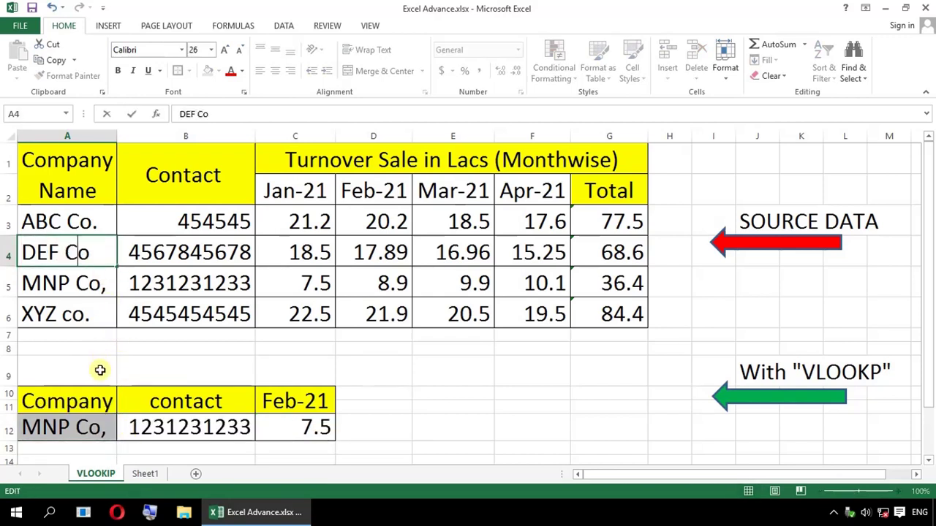
{"action": "key", "text": "Return"}
{"action": "key", "text": "F2"}
{"action": "key", "text": "BackSpace"}
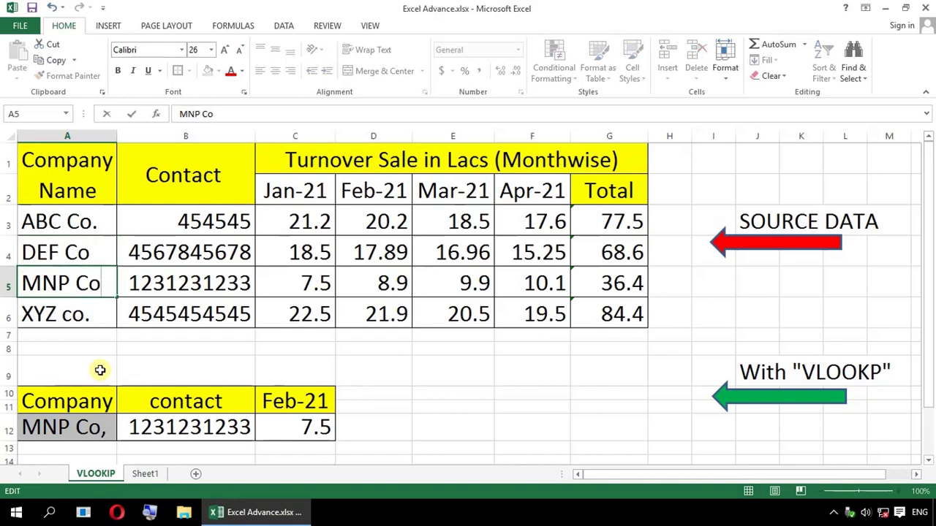
{"action": "type", "text": "."}
{"action": "key", "text": "Return"}
{"action": "key", "text": "F2"}
{"action": "key", "text": "Left"}
{"action": "key", "text": "Left"}
{"action": "key", "text": "Left"}
{"action": "key", "text": "Delete"}
{"action": "type", "text": "C"}
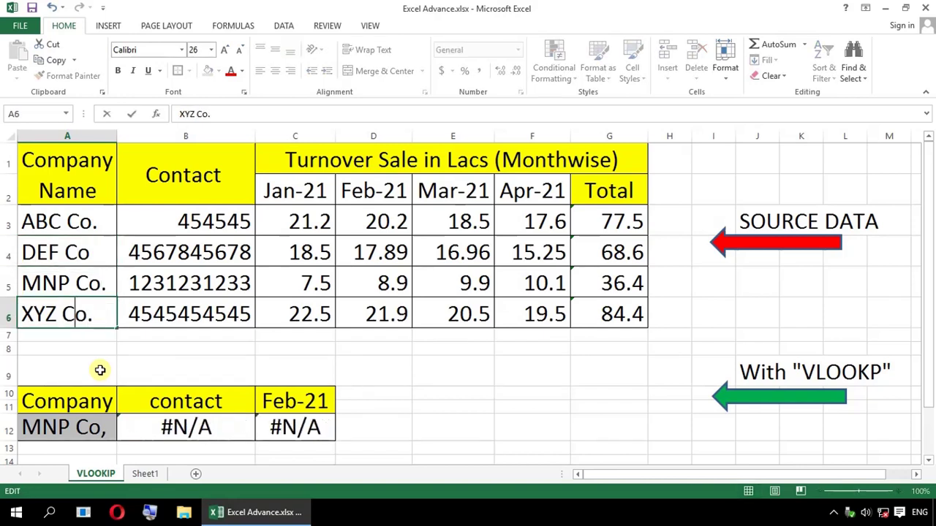
{"action": "key", "text": "Return"}
Step: Look up MNP Co. and then XYZ Co. in A12, checking XYZ Co.'s contact
{"action": "key", "text": "Down"}
{"action": "key", "text": "Down"}
{"action": "key", "text": "Down"}
{"action": "key", "text": "Down"}
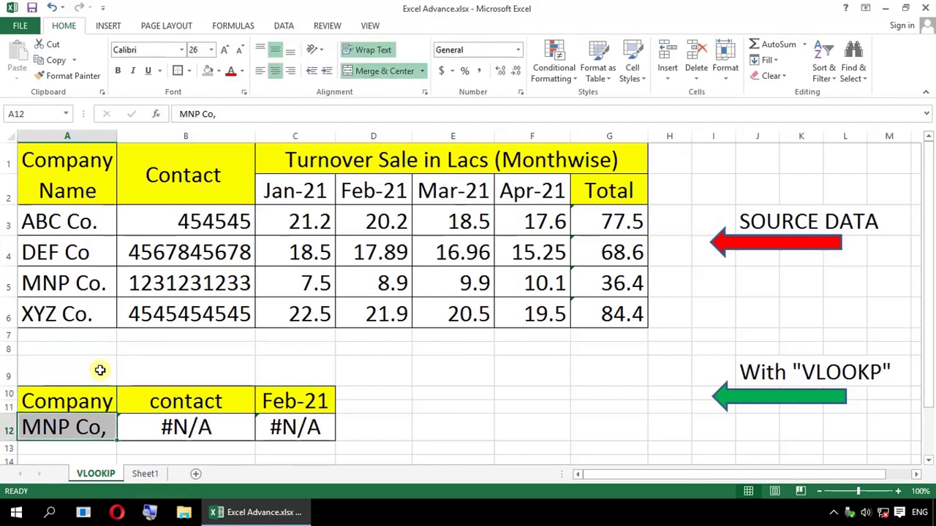
{"action": "type", "text": "MNP Co"}
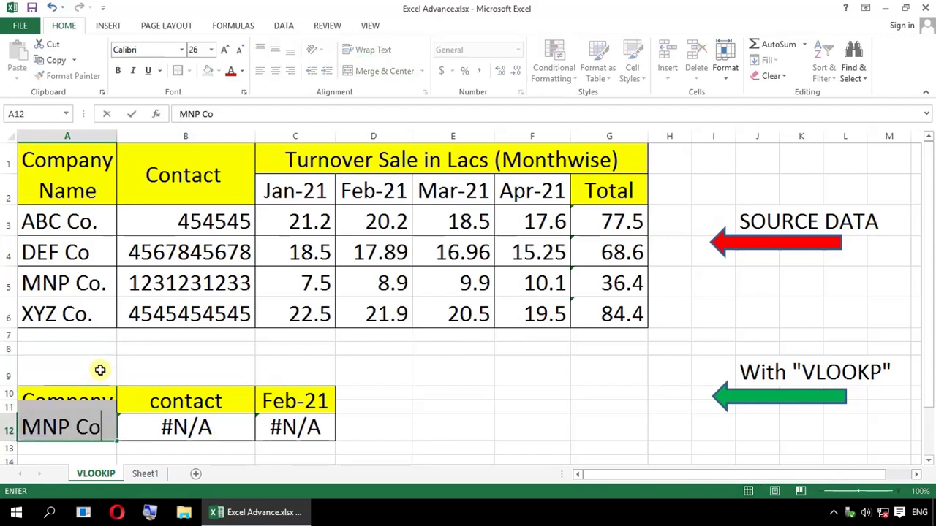
{"action": "type", "text": "."}
{"action": "key", "text": "Return"}
{"action": "key", "text": "Up"}
{"action": "type", "text": "X"}
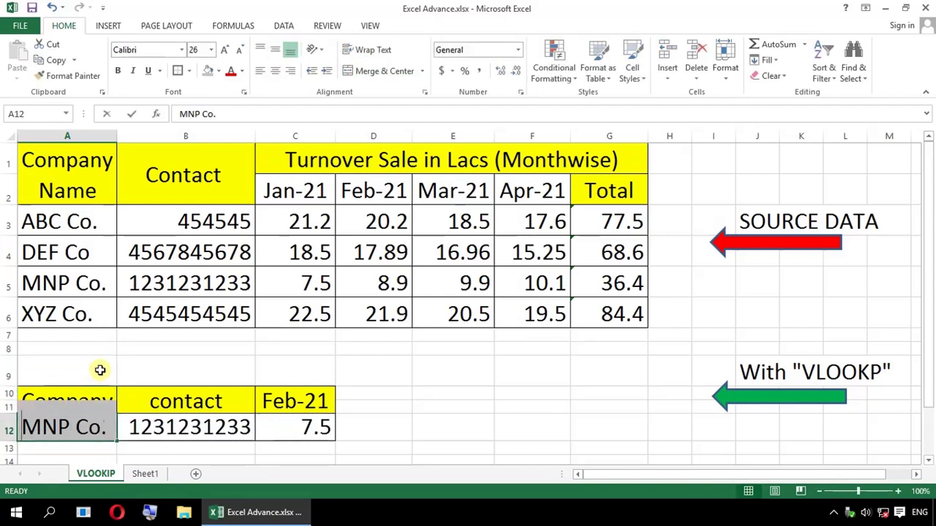
{"action": "type", "text": "YZ Co."}
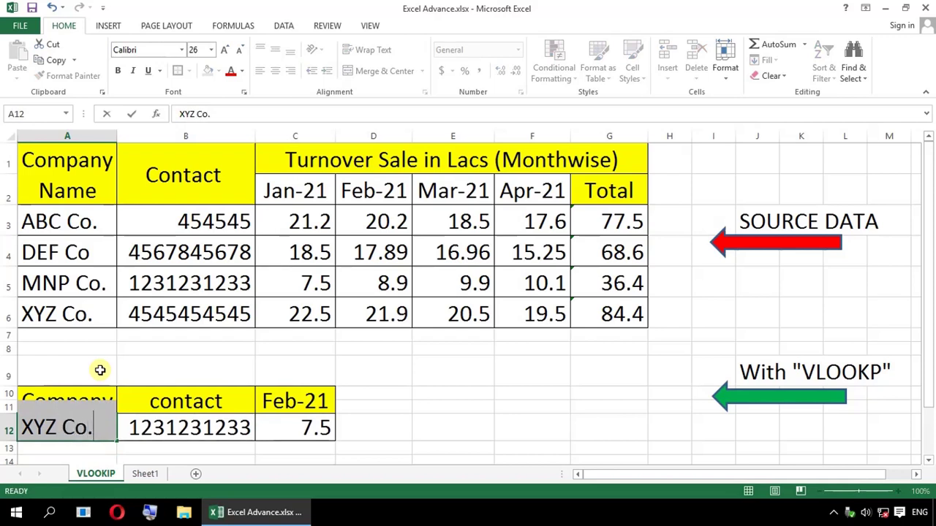
{"action": "key", "text": "Return"}
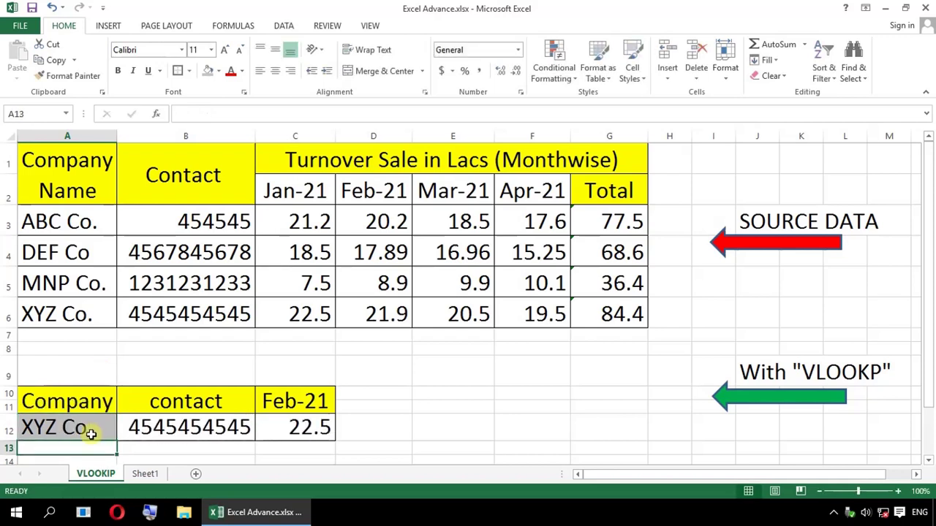
{"action": "left_click", "coordinate": [184, 312]}
{"action": "left_click", "coordinate": [179, 430]}
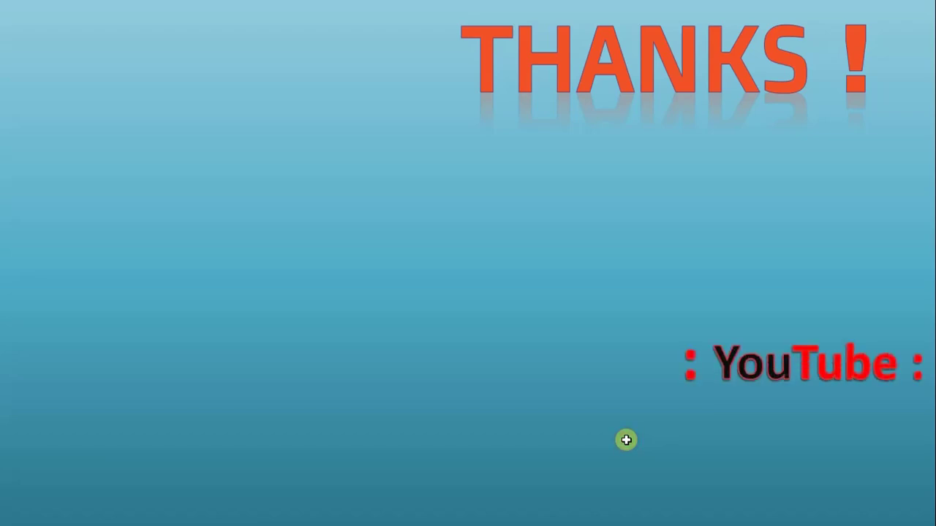
{"action": "left_click", "coordinate": [626, 440]}
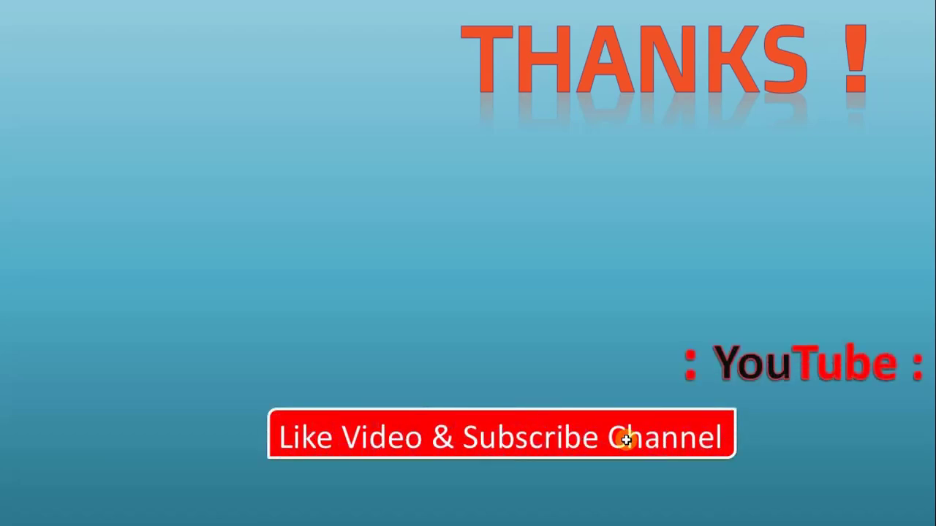